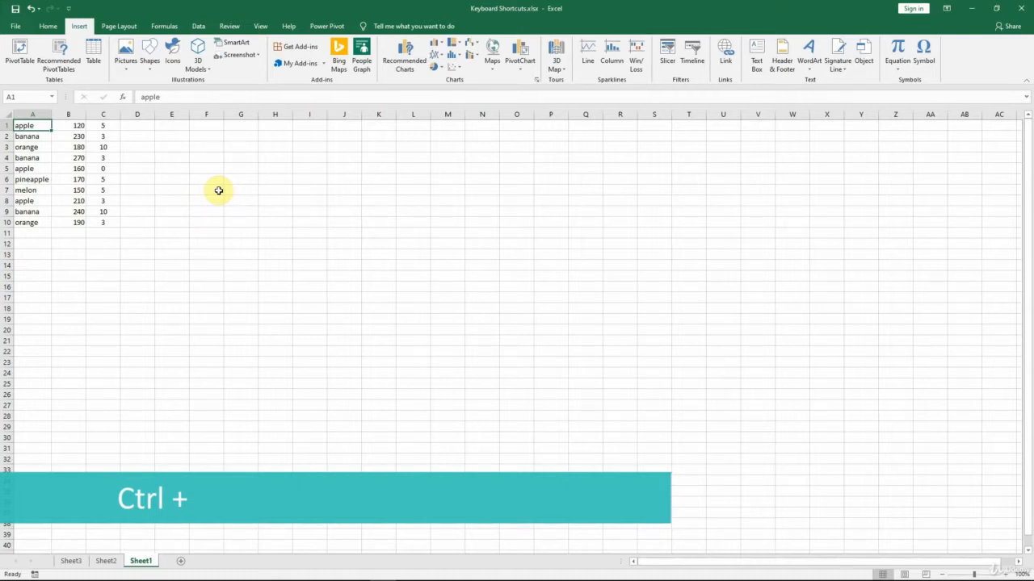
Insert a blank cell at A1, shifting the cells in column A down, and undo the insertion
{"action": "key", "text": "ctrl+plus"}
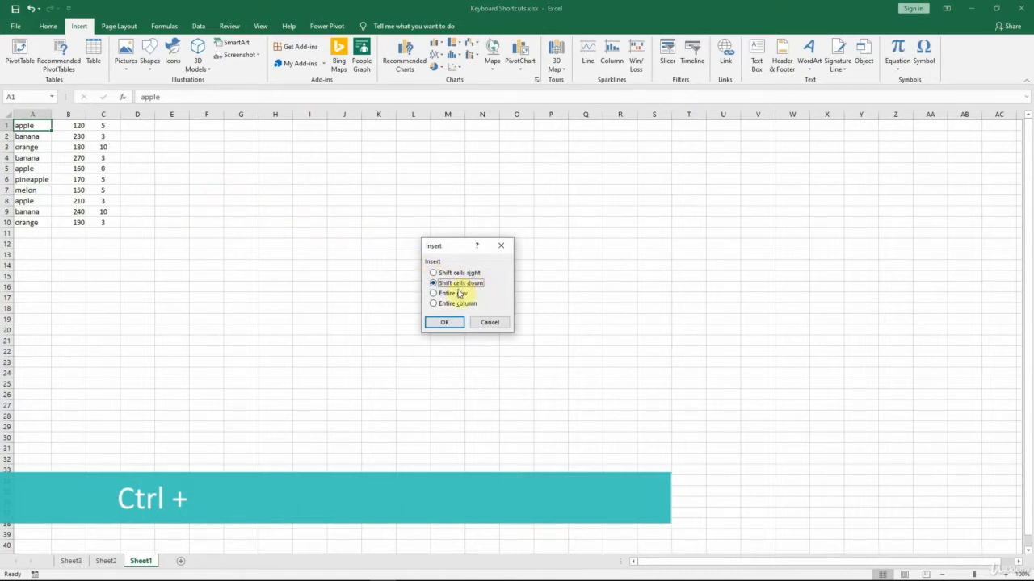
{"action": "left_click", "coordinate": [454, 293]}
{"action": "left_click", "coordinate": [443, 321]}
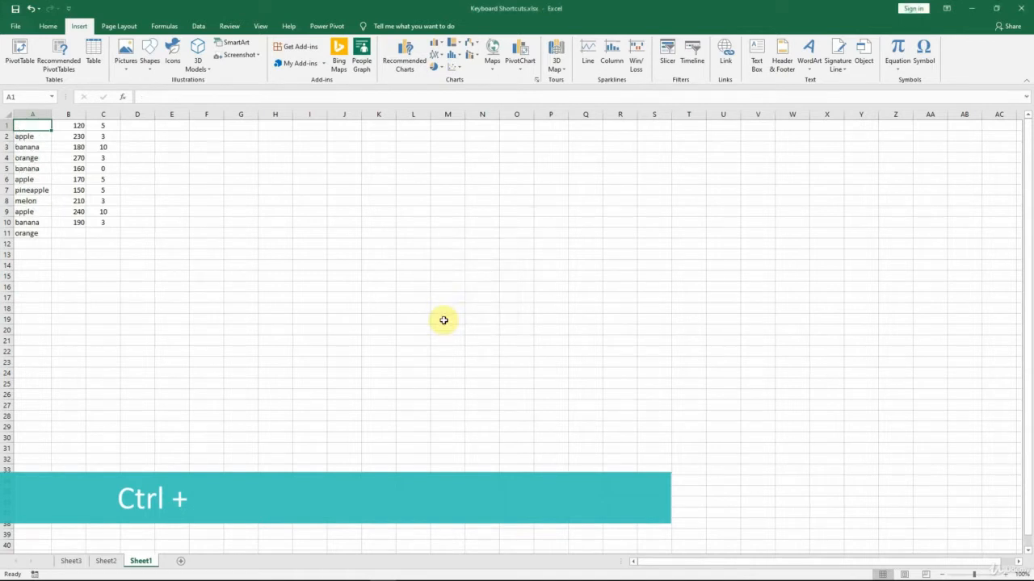
{"action": "key", "text": "ctrl+z"}
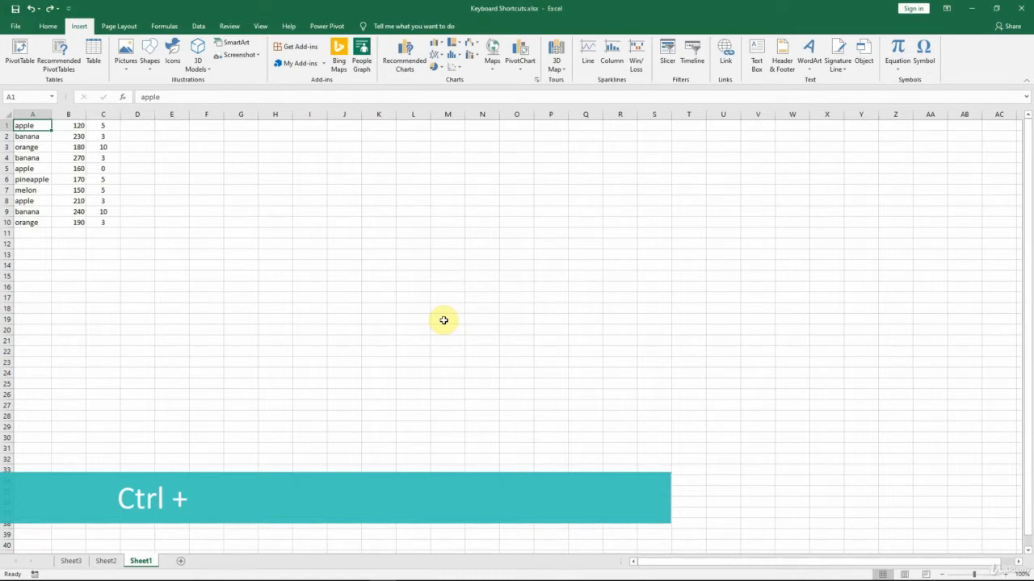
Insert one blank column before column B and one blank row above row 1
{"action": "left_click", "coordinate": [74, 114]}
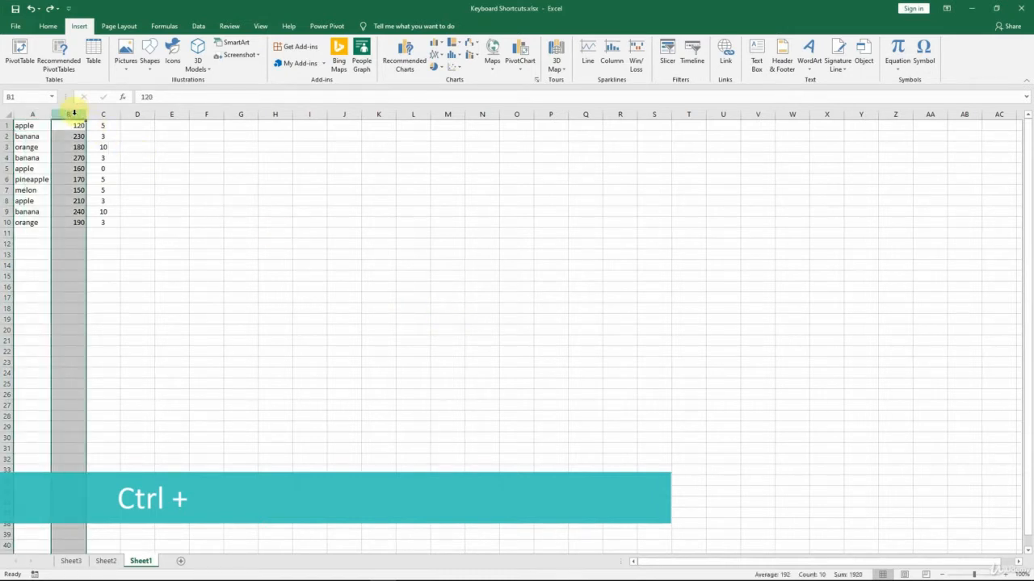
{"action": "key", "text": "ctrl+plus"}
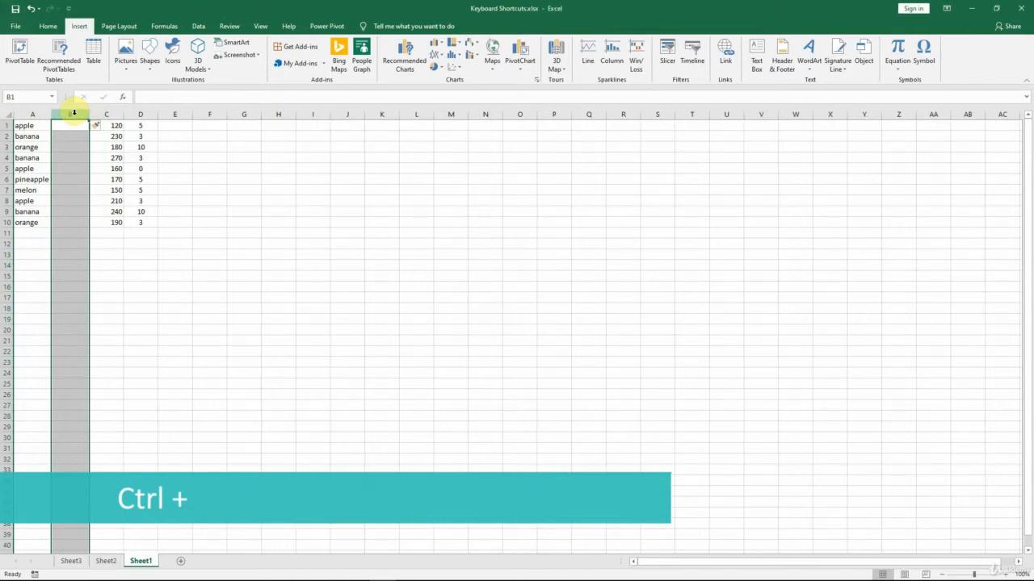
{"action": "left_click", "coordinate": [4, 125]}
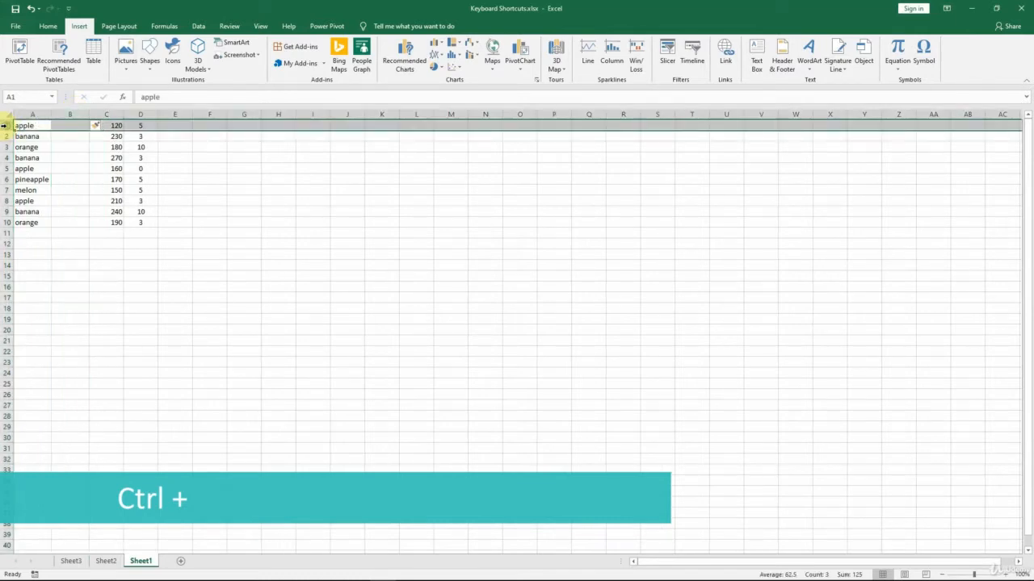
{"action": "key", "text": "ctrl+plus"}
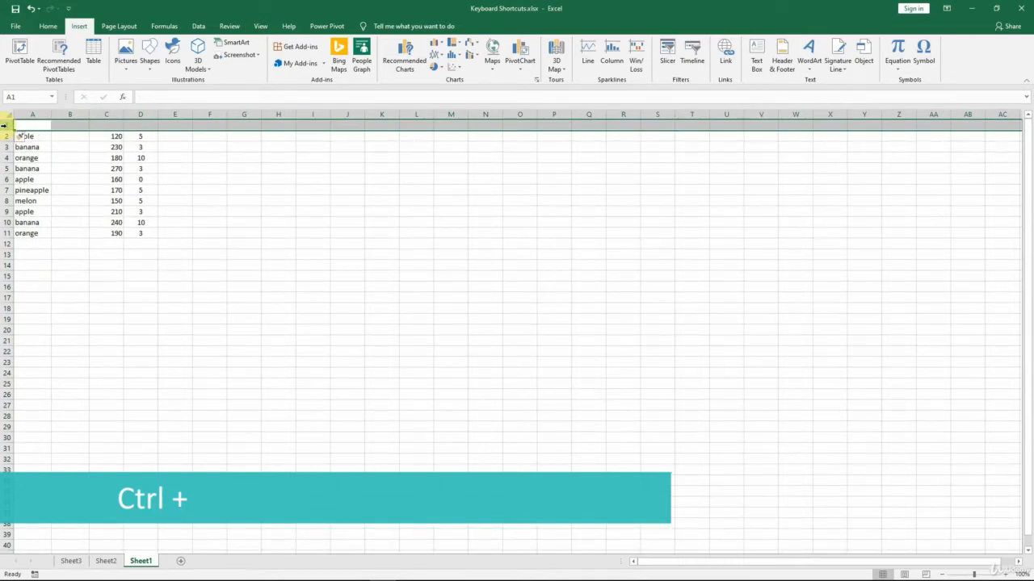
Insert two more blank columns at once before column B, using columns B and C as the selection
{"action": "left_click", "coordinate": [67, 135]}
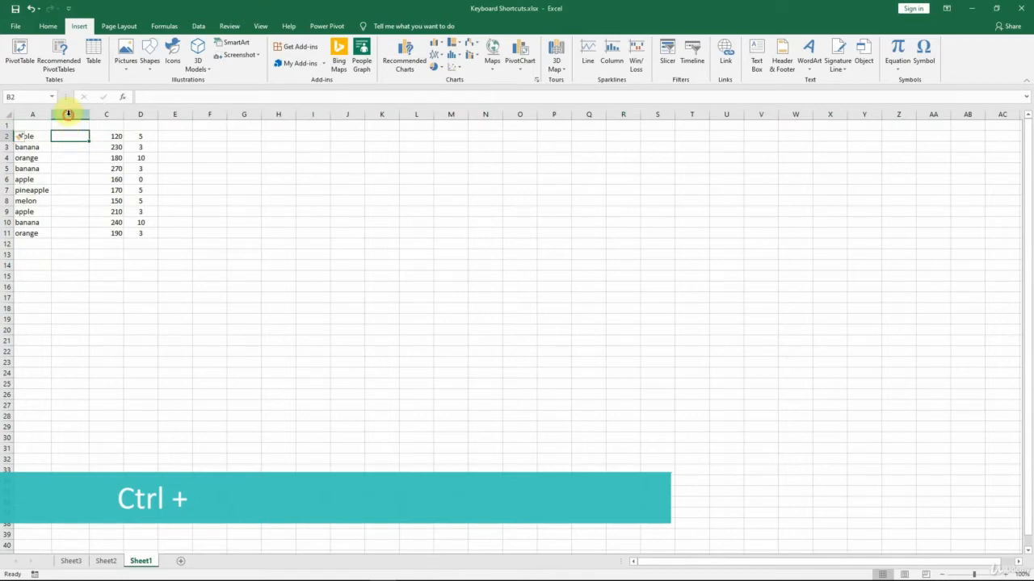
{"action": "left_click_drag", "start_coordinate": [69, 114], "coordinate": [106, 112]}
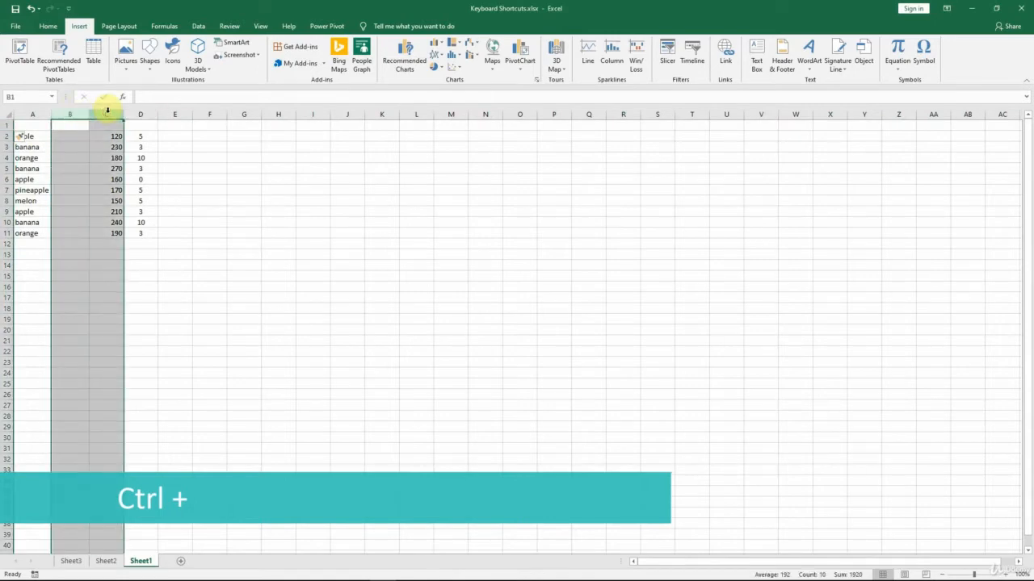
{"action": "key", "text": "ctrl+plus"}
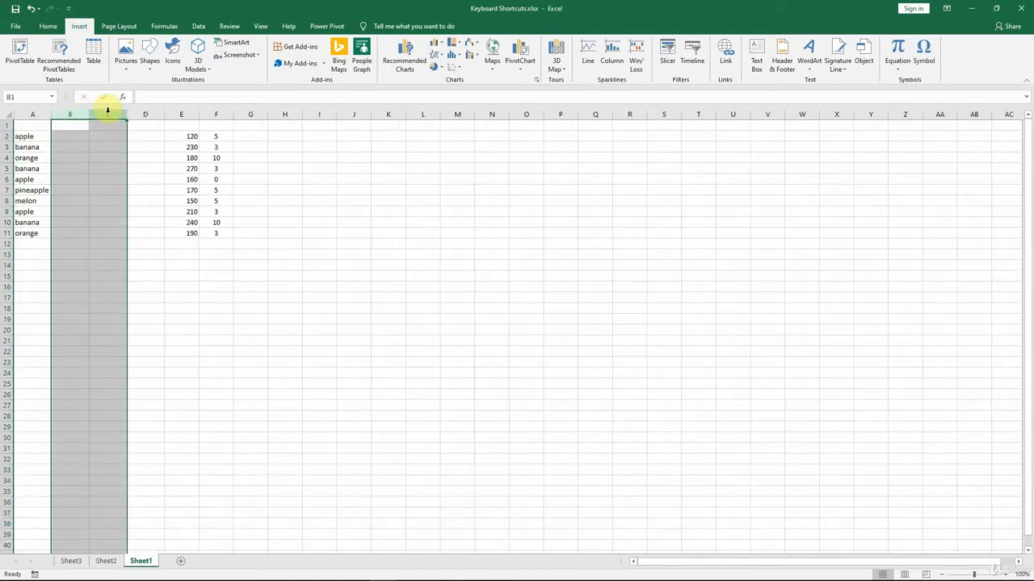
Review the Delete options for the empty cell C3 without deleting anything
{"action": "left_click", "coordinate": [106, 148]}
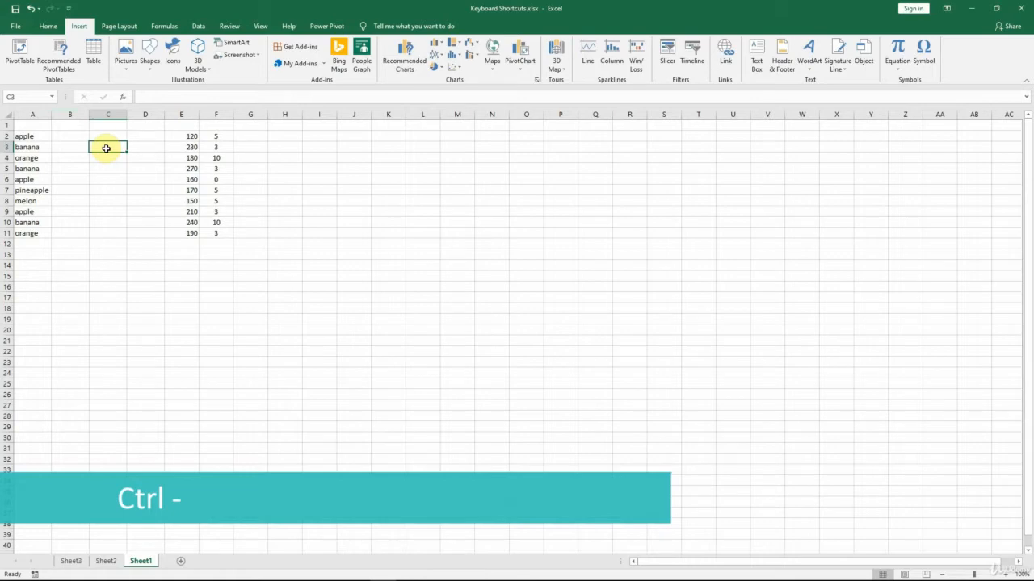
{"action": "key", "text": "ctrl+minus"}
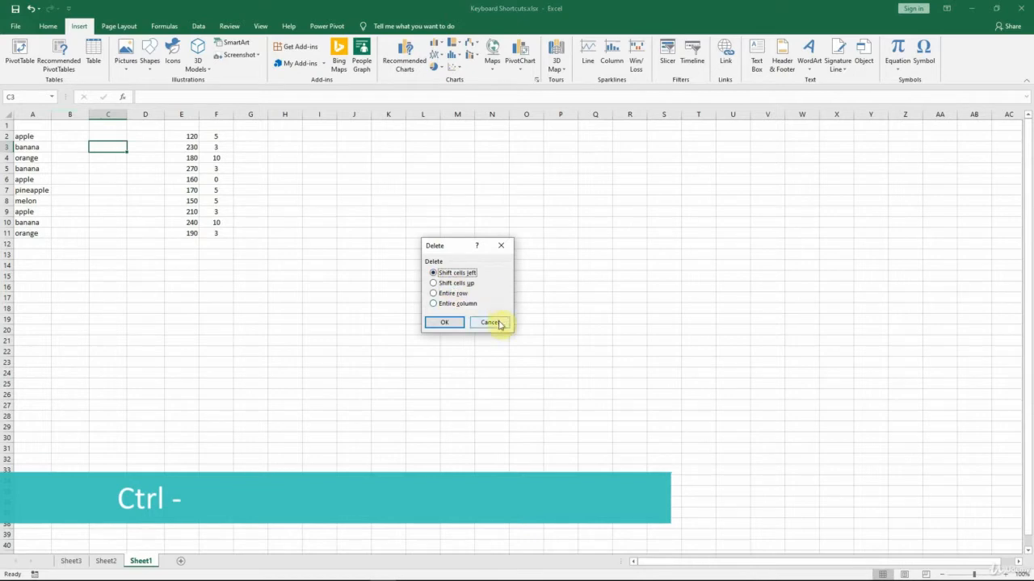
{"action": "left_click", "coordinate": [500, 323]}
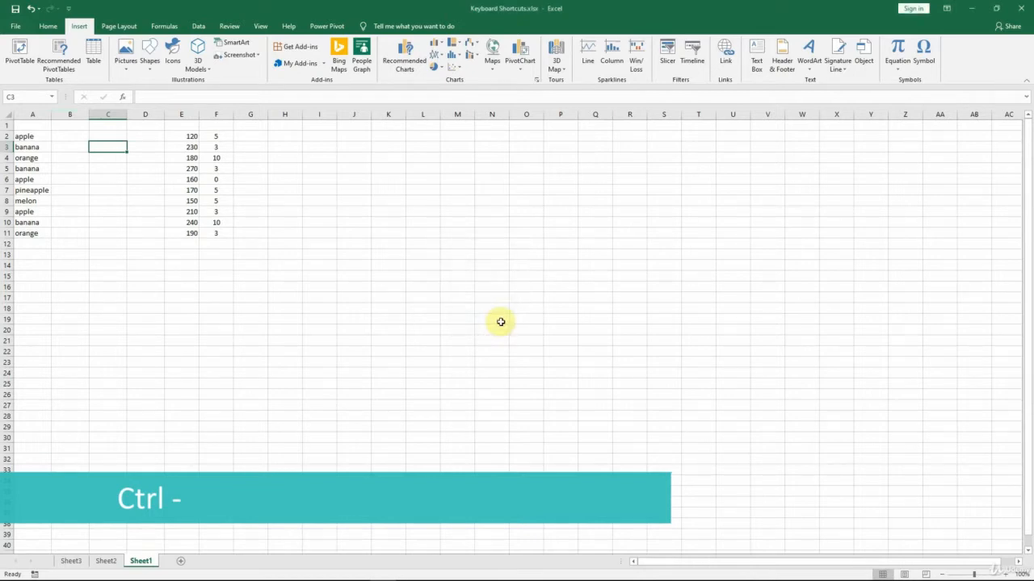
Delete the empty columns B, C and D and the empty row 1
{"action": "left_click", "coordinate": [148, 114]}
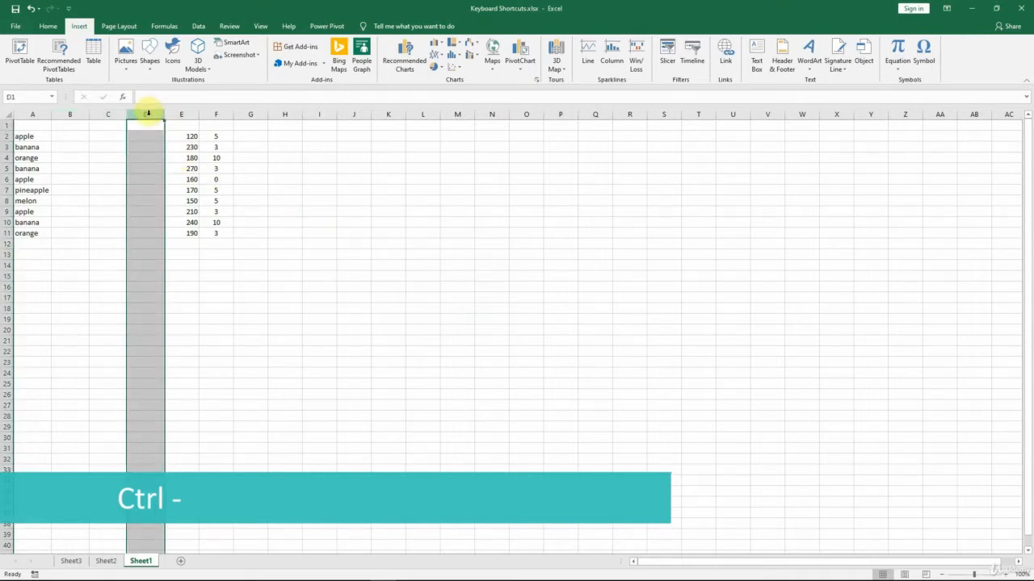
{"action": "key", "text": "ctrl+minus"}
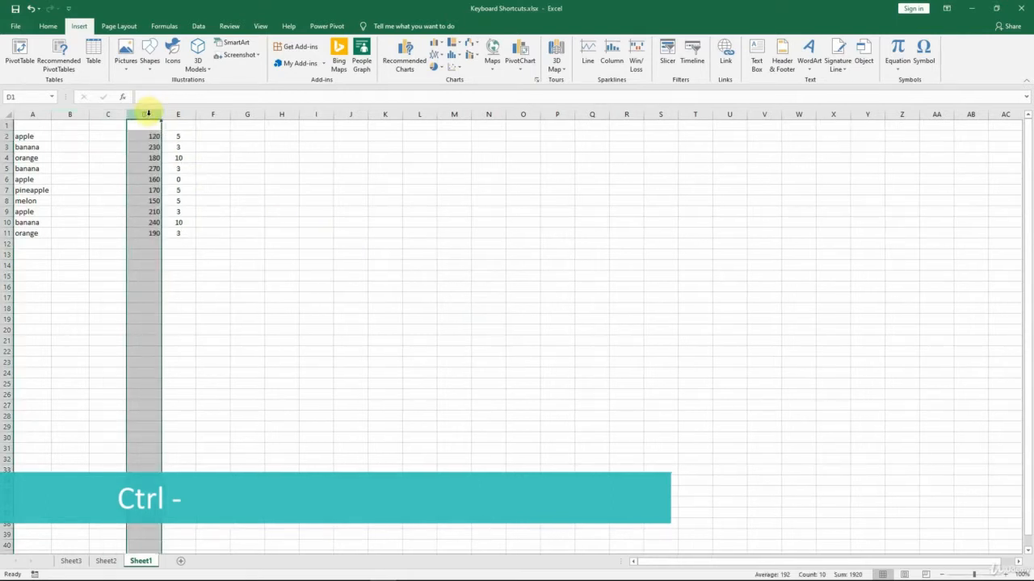
{"action": "left_click", "coordinate": [64, 115]}
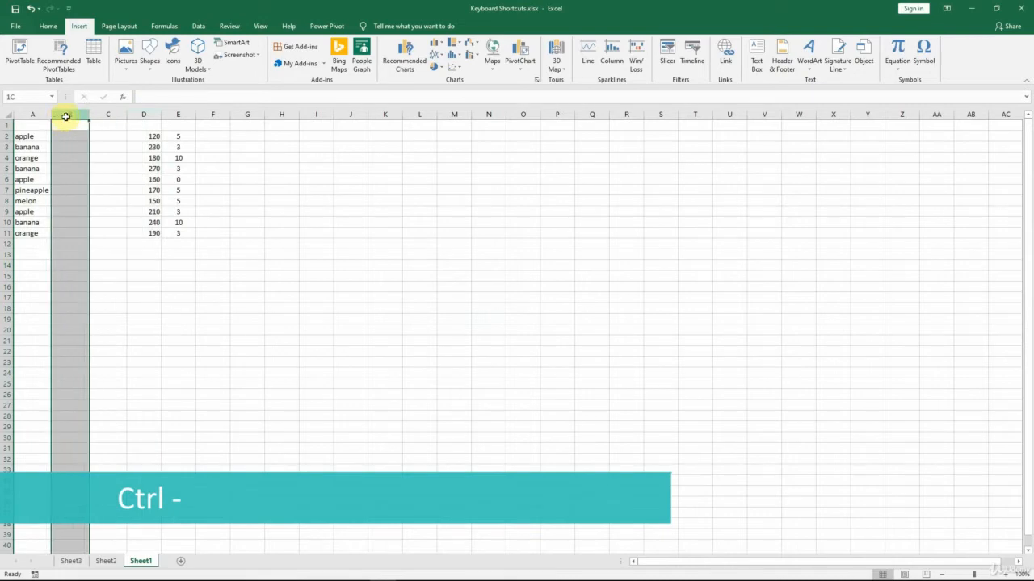
{"action": "left_click_drag", "start_coordinate": [66, 116], "coordinate": [106, 115]}
{"action": "key", "text": "ctrl+minus"}
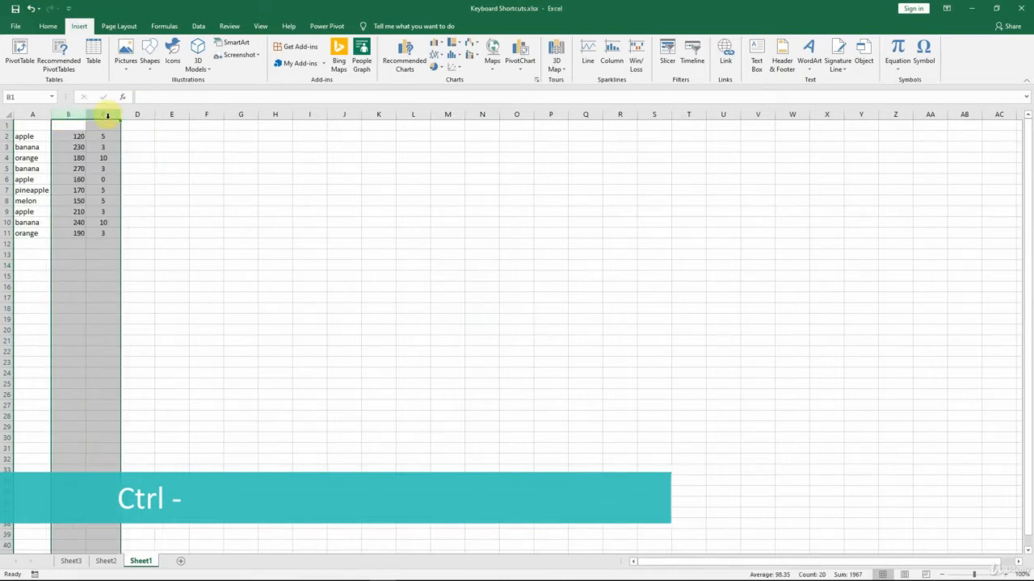
{"action": "left_click", "coordinate": [5, 125]}
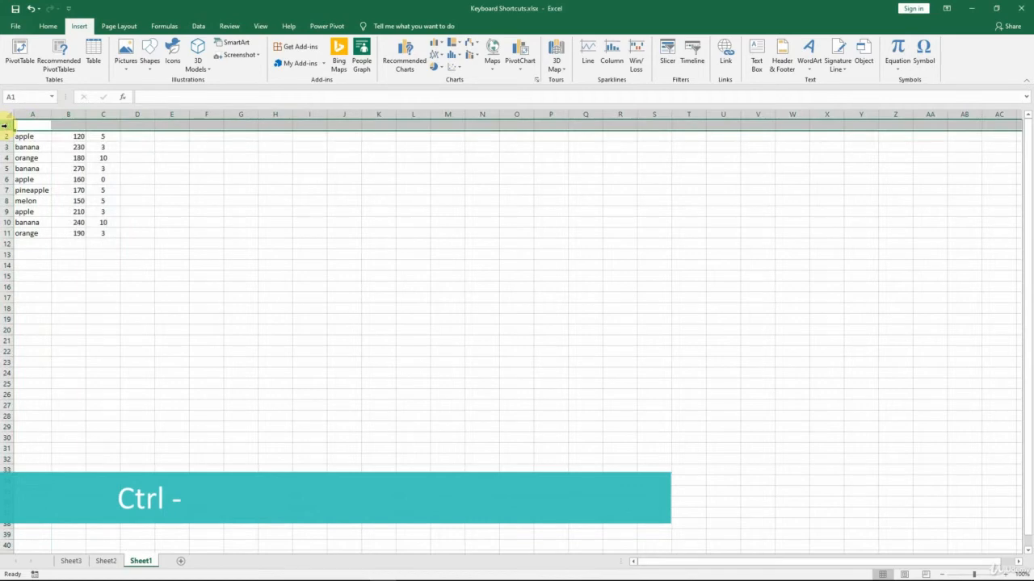
{"action": "key", "text": "ctrl+minus"}
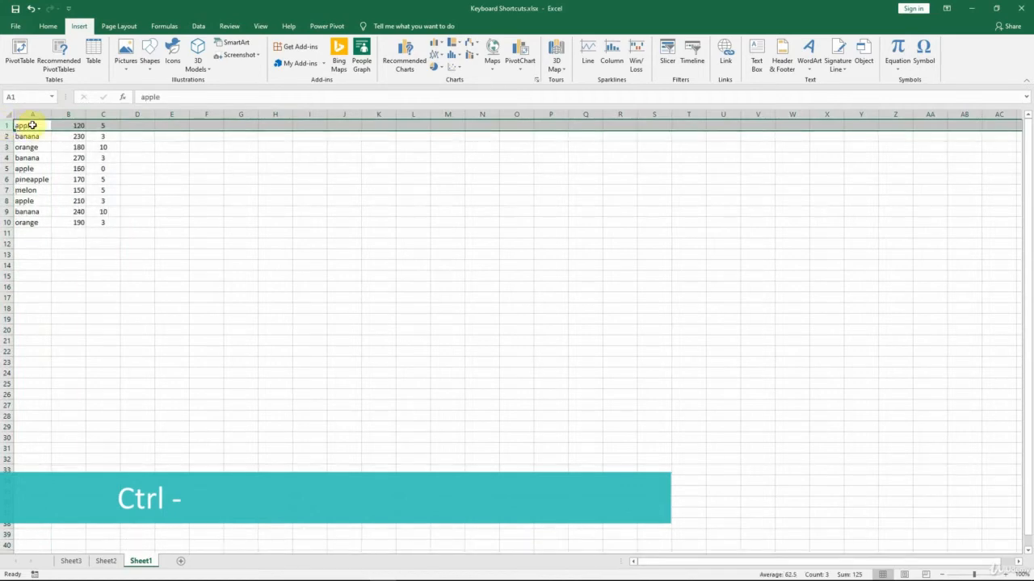
Clear the contents of cell A1 and undo the clearing
{"action": "left_click", "coordinate": [32, 125]}
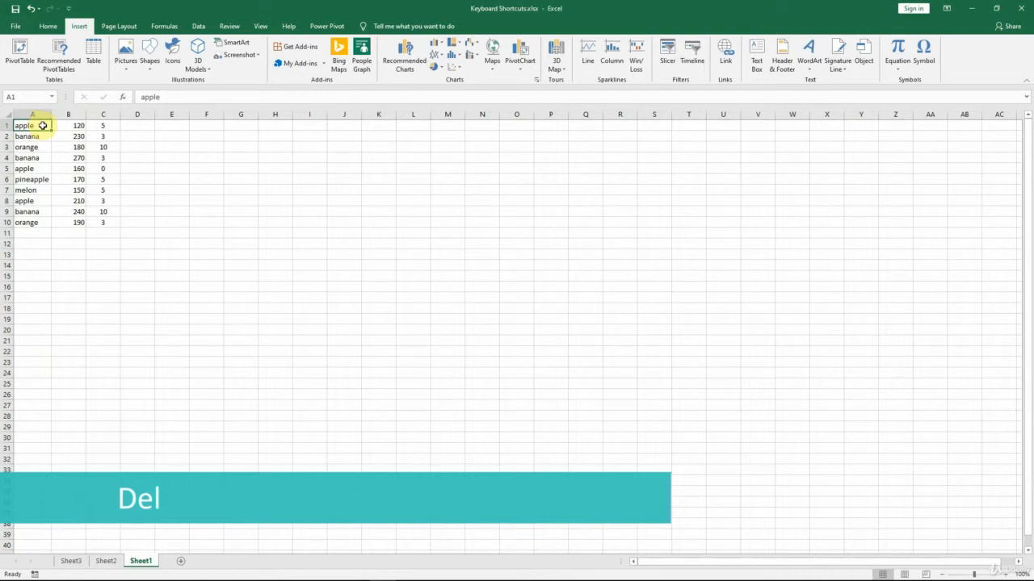
{"action": "key", "text": "Delete"}
{"action": "key", "text": "ctrl+z"}
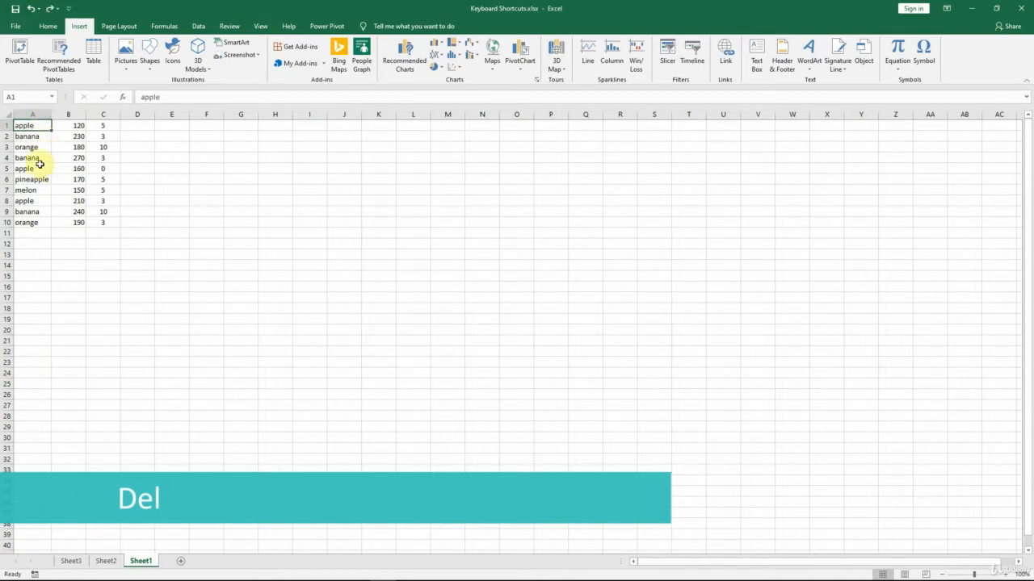
Clear the contents of the range A4:C6 and undo the clearing
{"action": "left_click_drag", "start_coordinate": [38, 158], "coordinate": [103, 178]}
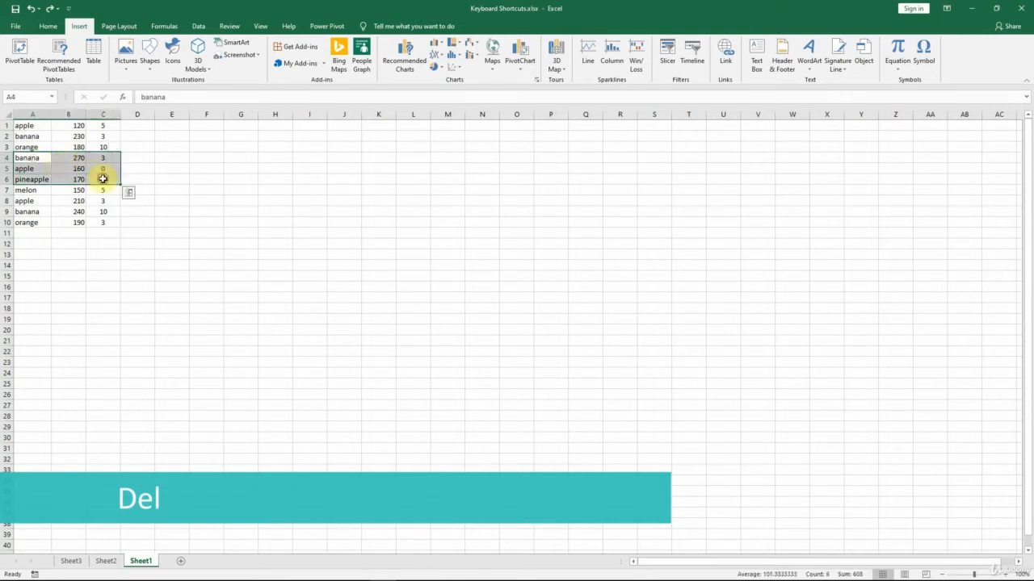
{"action": "key", "text": "Delete"}
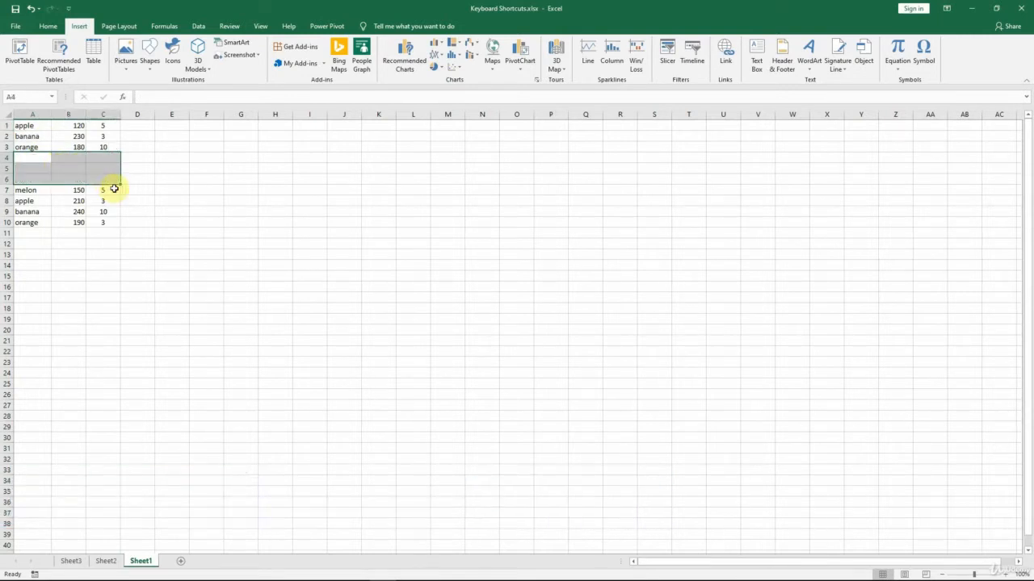
{"action": "key", "text": "ctrl+z"}
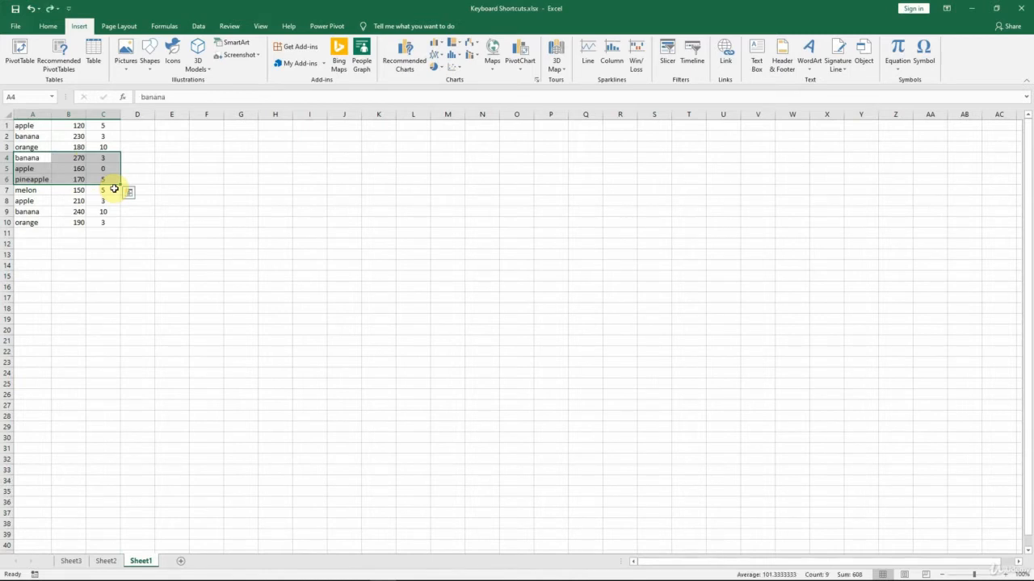
Copy the melon row in A7:C7 and paste it below the data, starting at cell A11
{"action": "key", "text": "ctrl+c"}
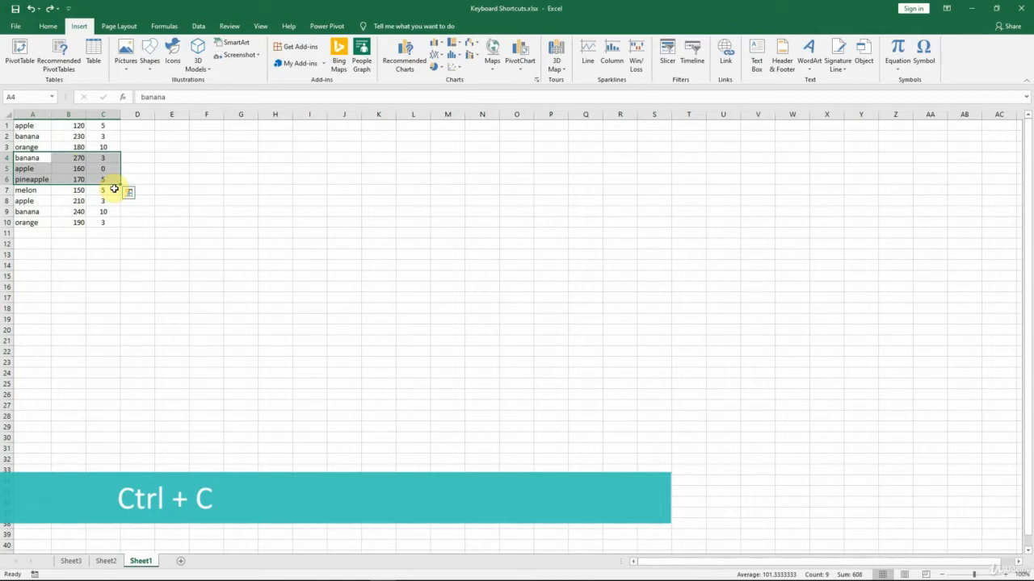
{"action": "left_click_drag", "start_coordinate": [25, 189], "coordinate": [110, 191]}
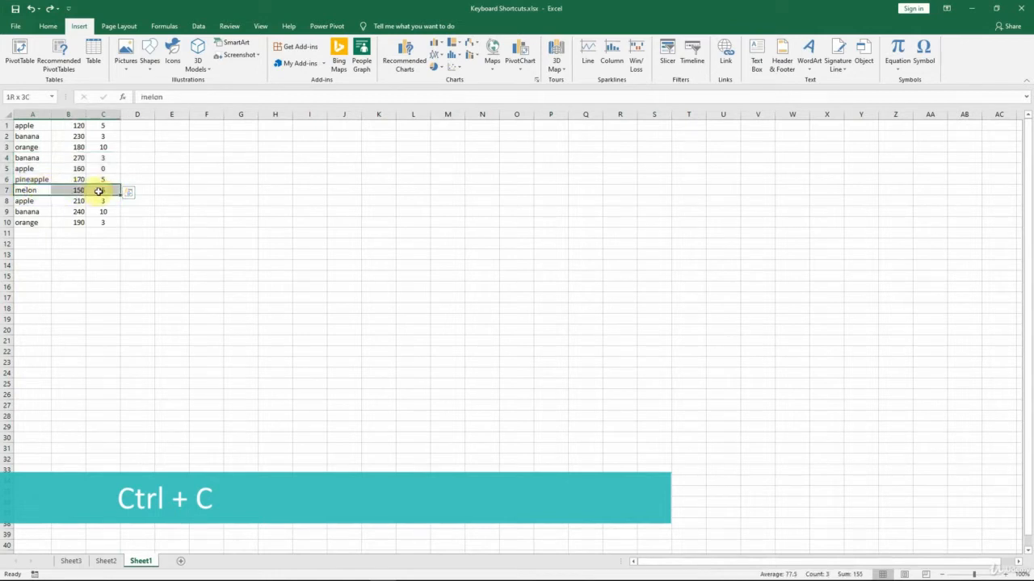
{"action": "key", "text": "ctrl+c"}
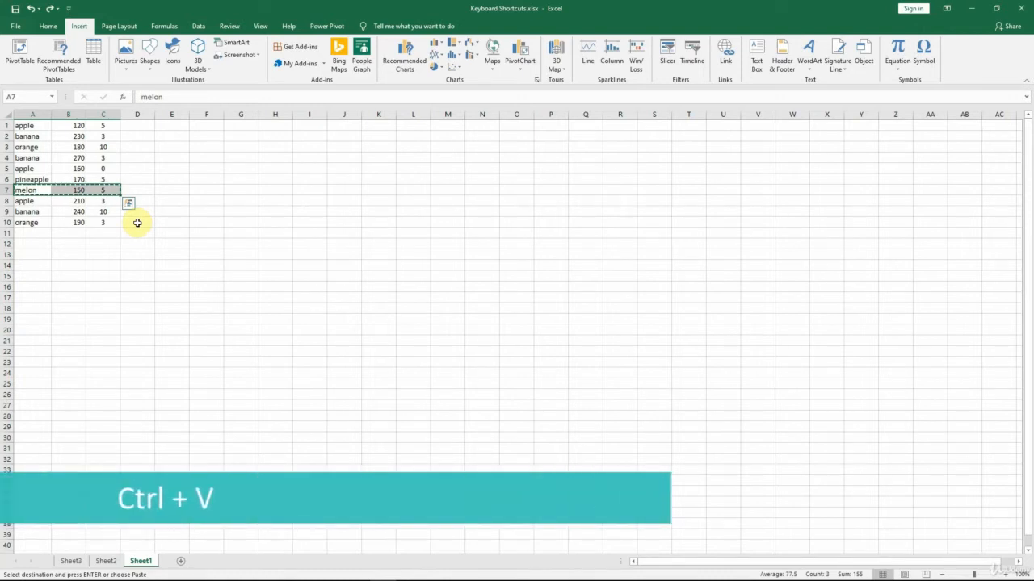
{"action": "left_click", "coordinate": [30, 233]}
{"action": "key", "text": "ctrl+v"}
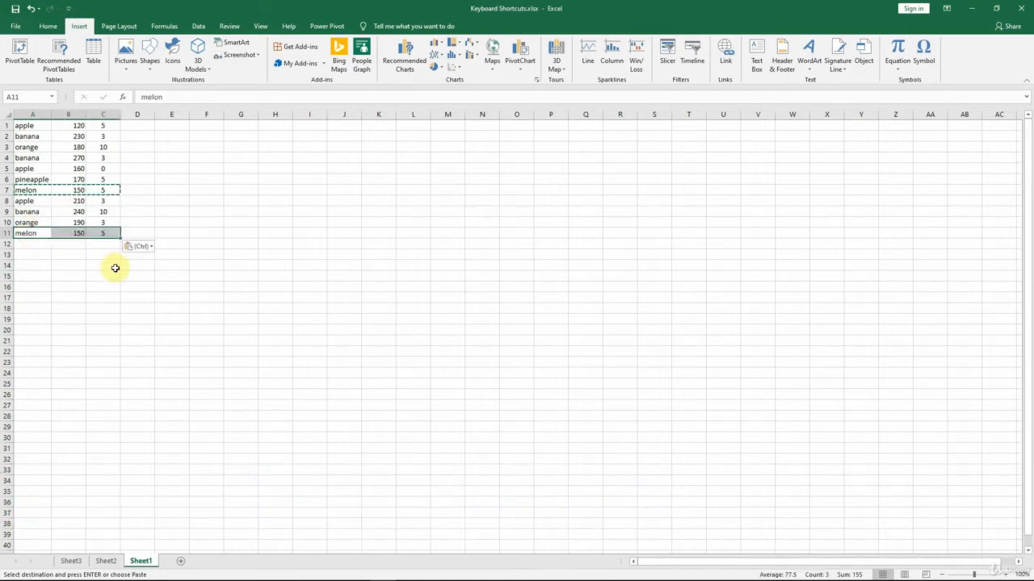
Review the Paste Special options for the copied melon row at cell A12, and leave copy mode without pasting
{"action": "left_click", "coordinate": [25, 243]}
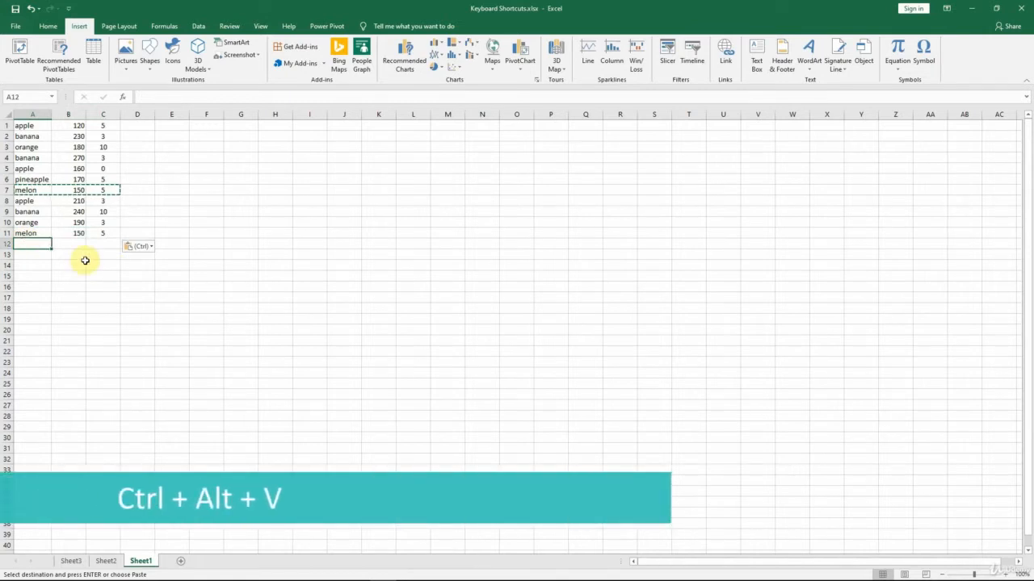
{"action": "key", "text": "ctrl+alt+v"}
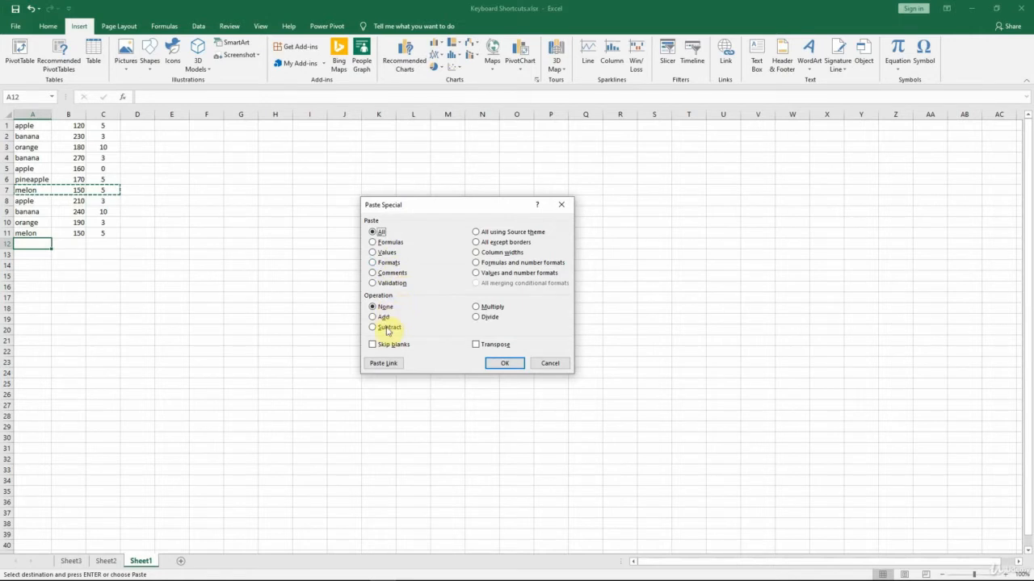
{"action": "left_click", "coordinate": [549, 363]}
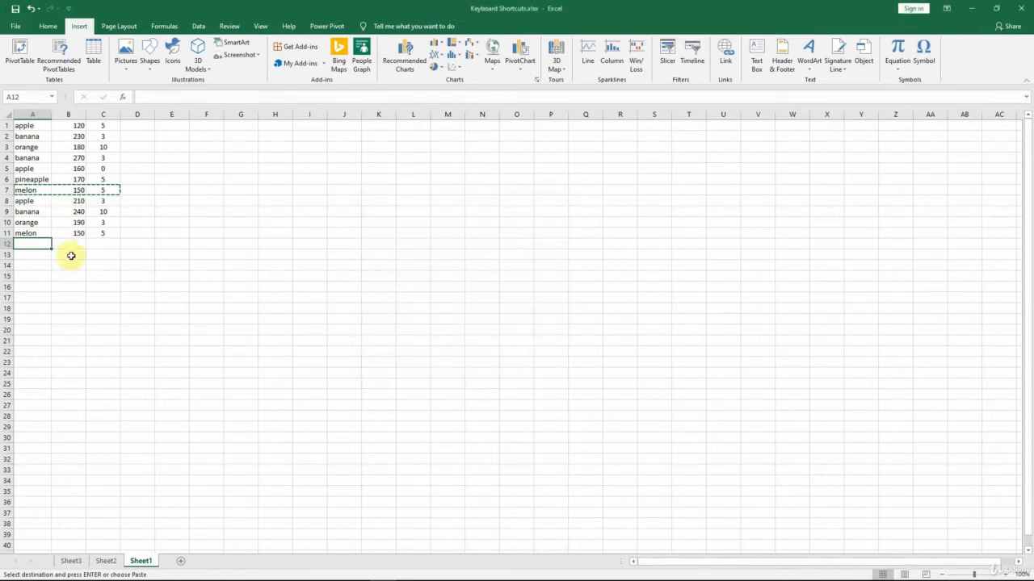
{"action": "key", "text": "Escape"}
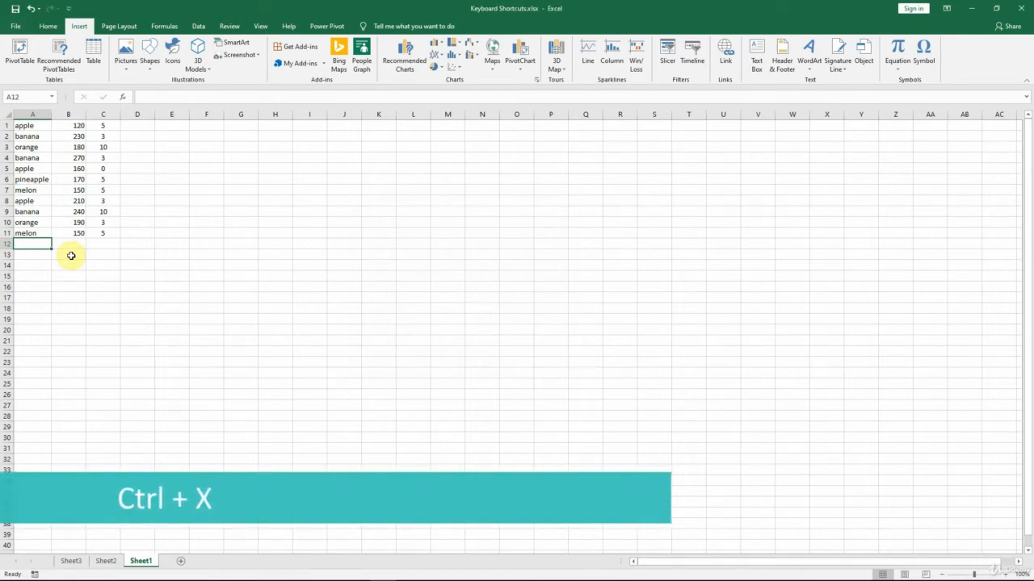
Cut the orange row in A10:C10, paste it at cell G1, undo the move and leave cut mode
{"action": "left_click", "coordinate": [29, 222]}
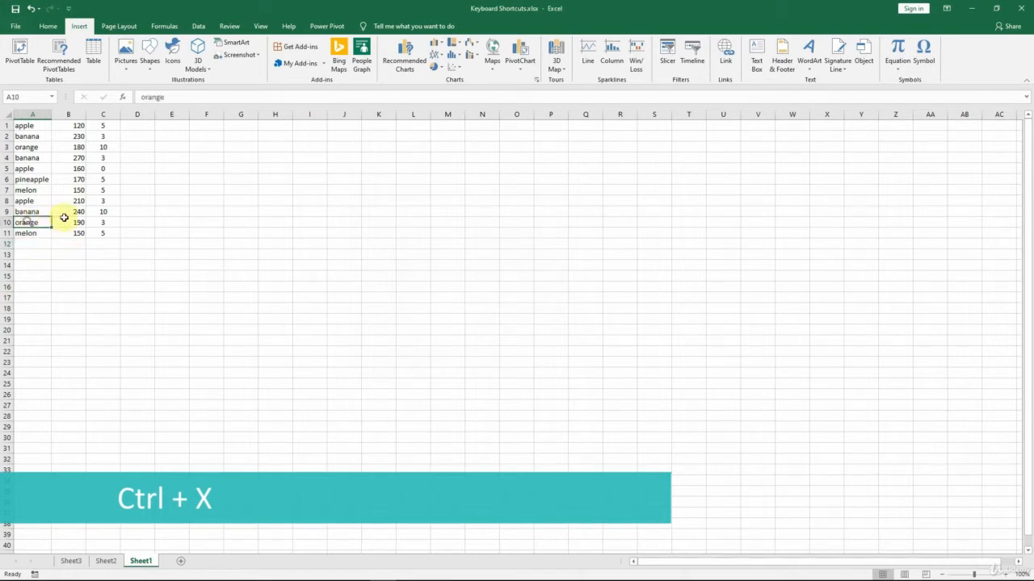
{"action": "left_click", "coordinate": [102, 220], "text": "shift"}
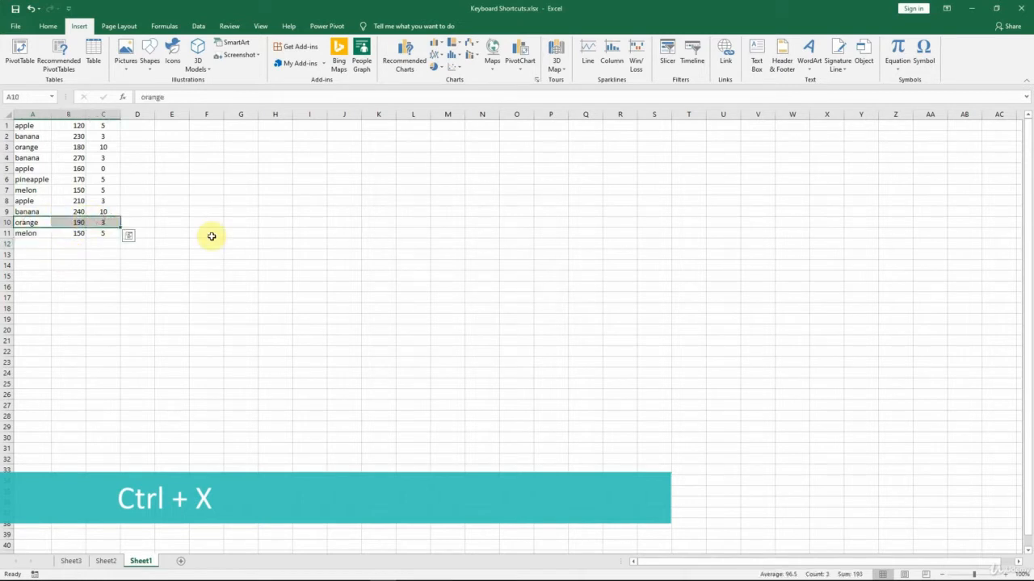
{"action": "key", "text": "ctrl+x"}
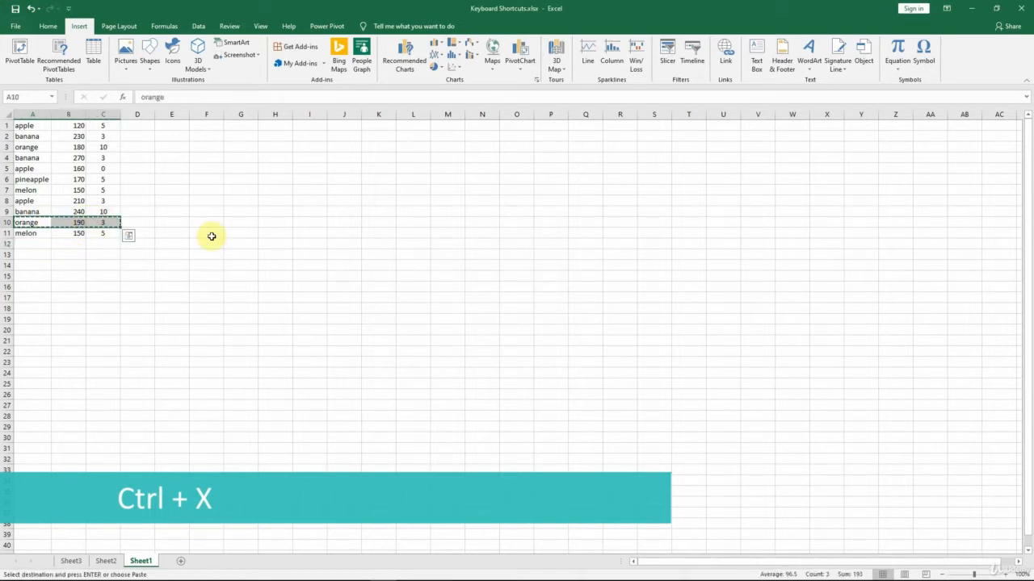
{"action": "left_click", "coordinate": [232, 125]}
{"action": "key", "text": "Return"}
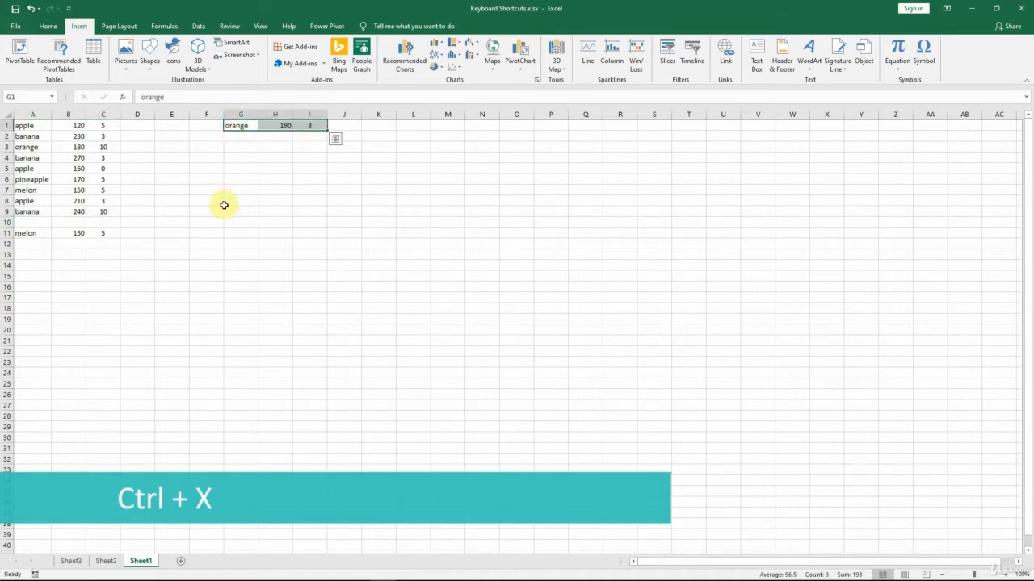
{"action": "key", "text": "ctrl+z"}
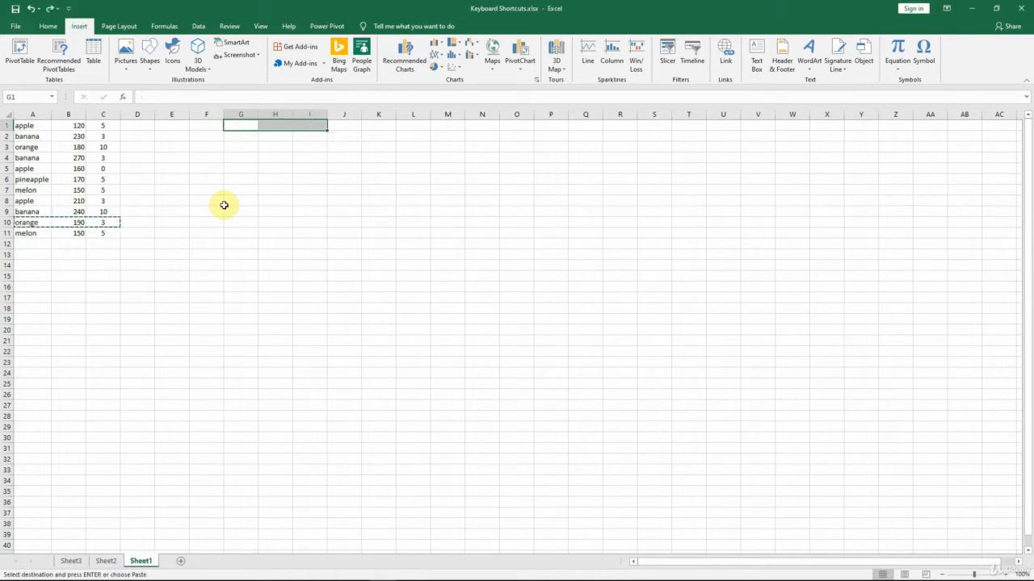
{"action": "key", "text": "Escape"}
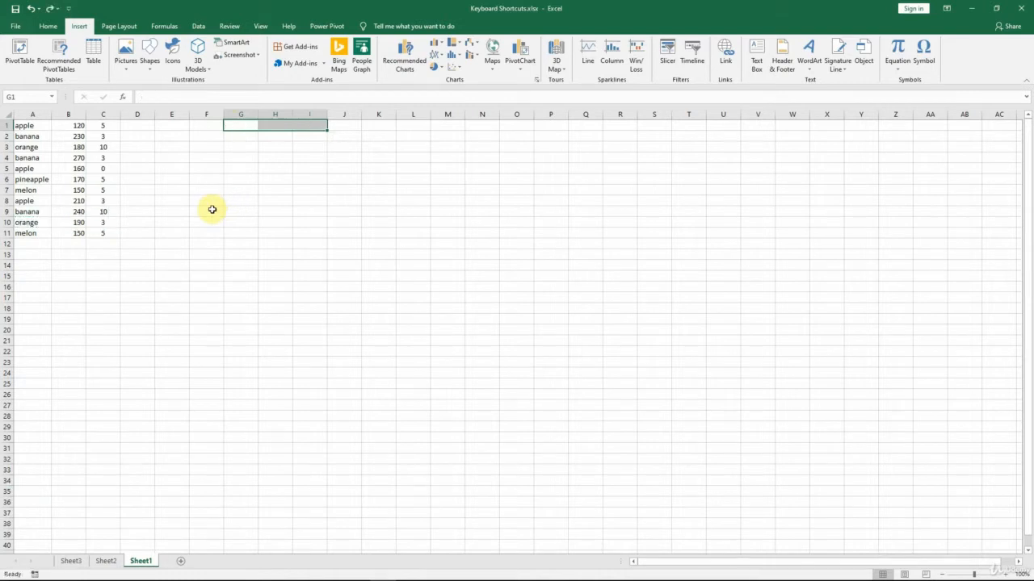
Enter "apple" in cells A12, A13 and A14, below the fruit list
{"action": "left_click", "coordinate": [32, 248]}
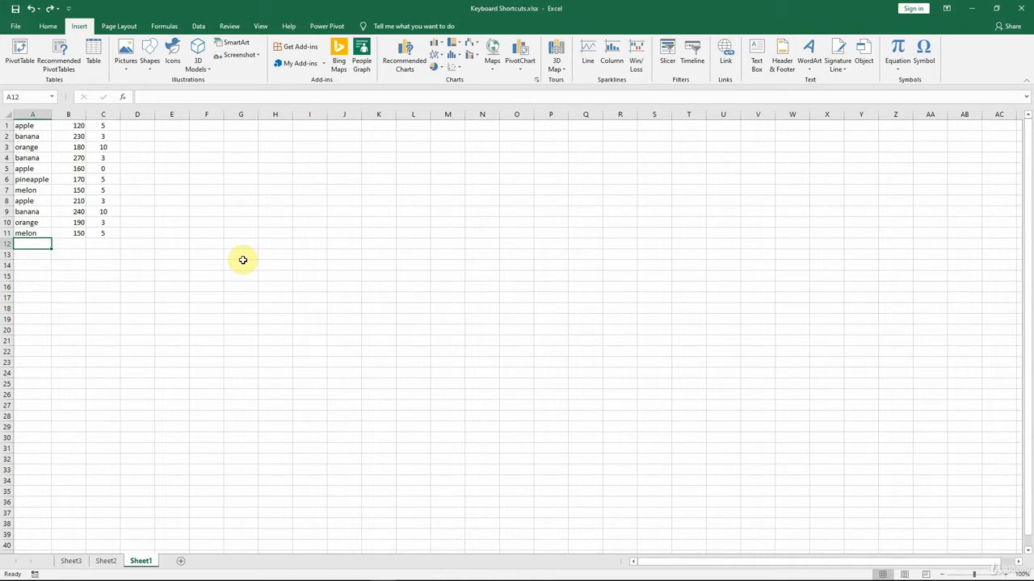
{"action": "type", "text": "apple"}
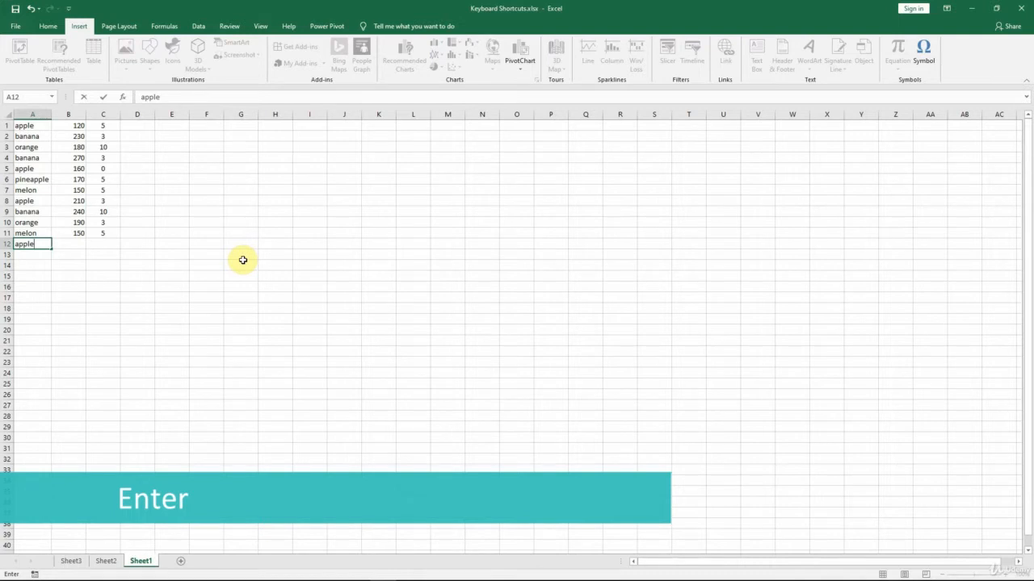
{"action": "key", "text": "Return"}
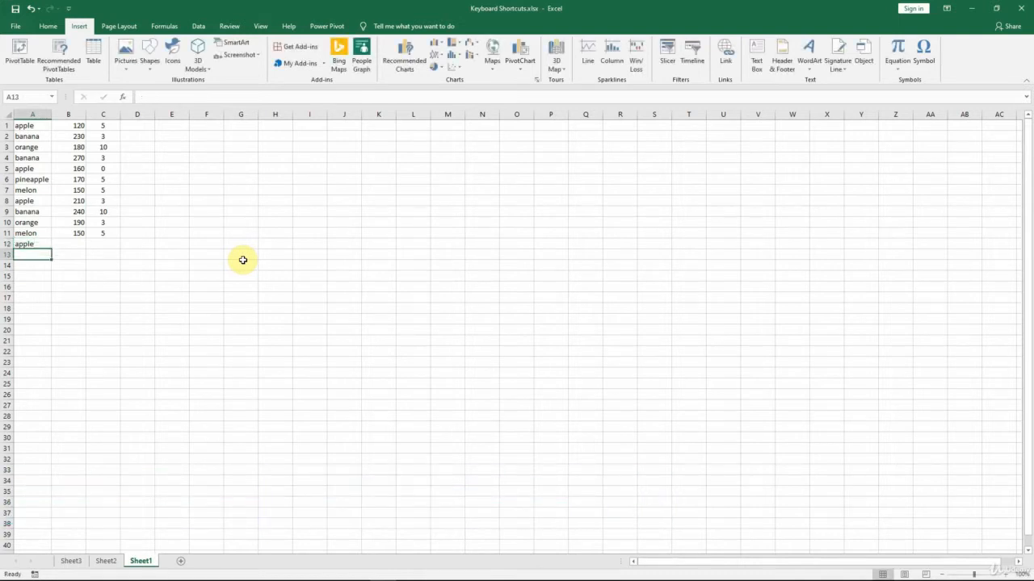
{"action": "type", "text": "apple"}
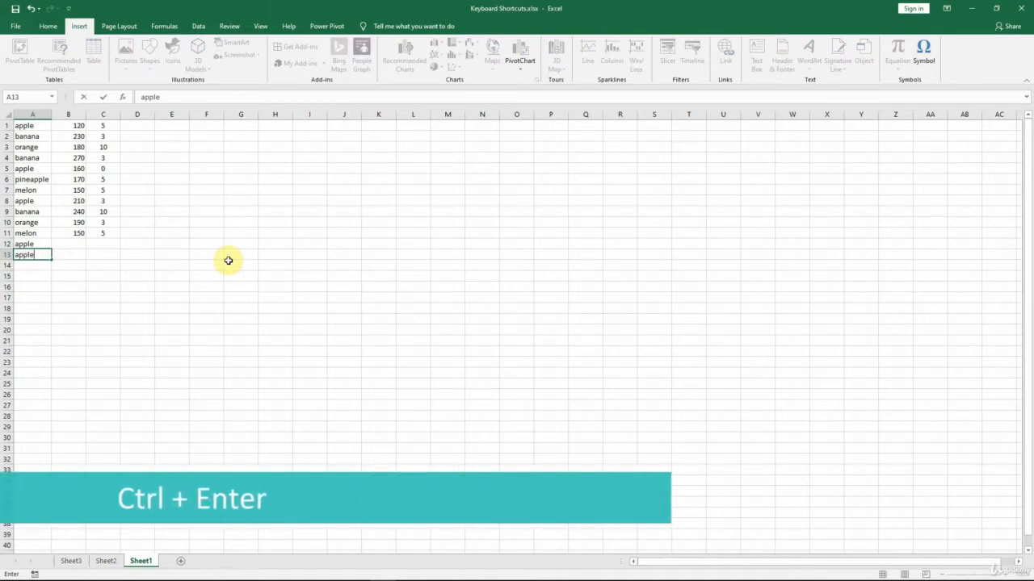
{"action": "key", "text": "ctrl+Return"}
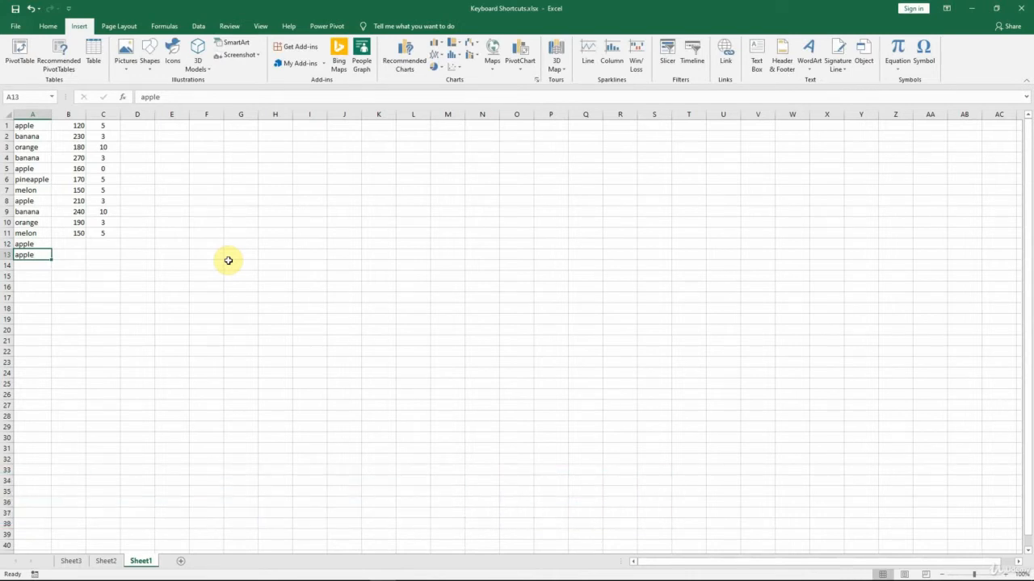
{"action": "key", "text": "Return"}
{"action": "type", "text": "apple"}
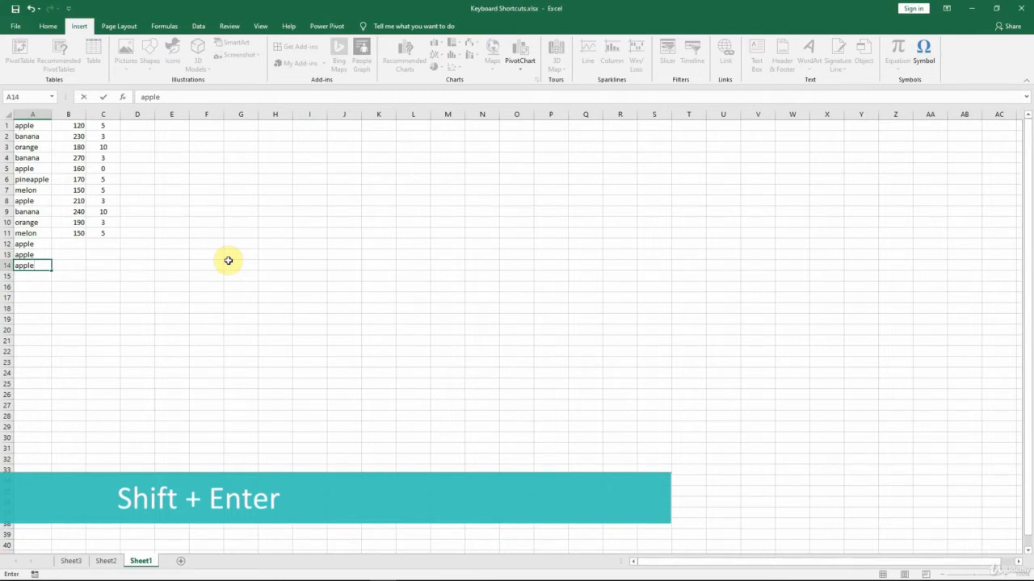
{"action": "key", "text": "shift+Return"}
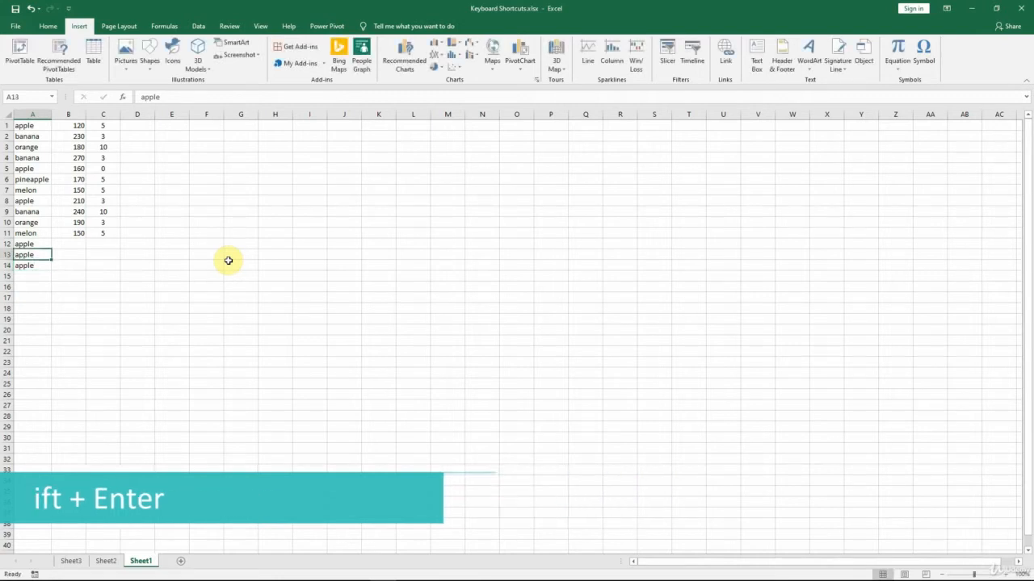
Enter "This is line 1." and "This is line 2." on separate lines in cell G1, and fit column G and row 1 to the text
{"action": "left_click", "coordinate": [239, 123]}
{"action": "type", "text": "This is line 1."}
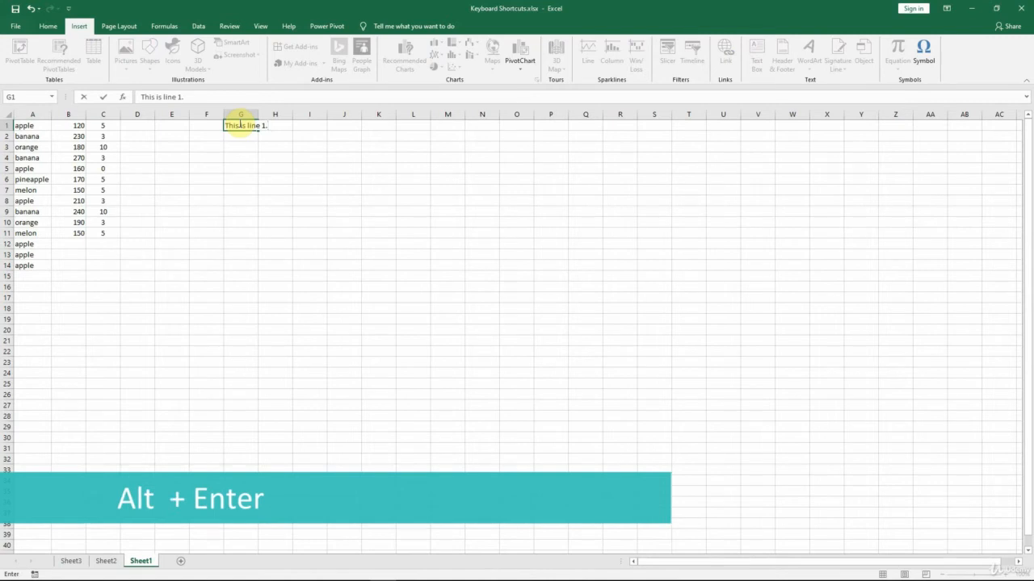
{"action": "key", "text": "alt+Return"}
{"action": "type", "text": "This is line 2."}
{"action": "key", "text": "Return"}
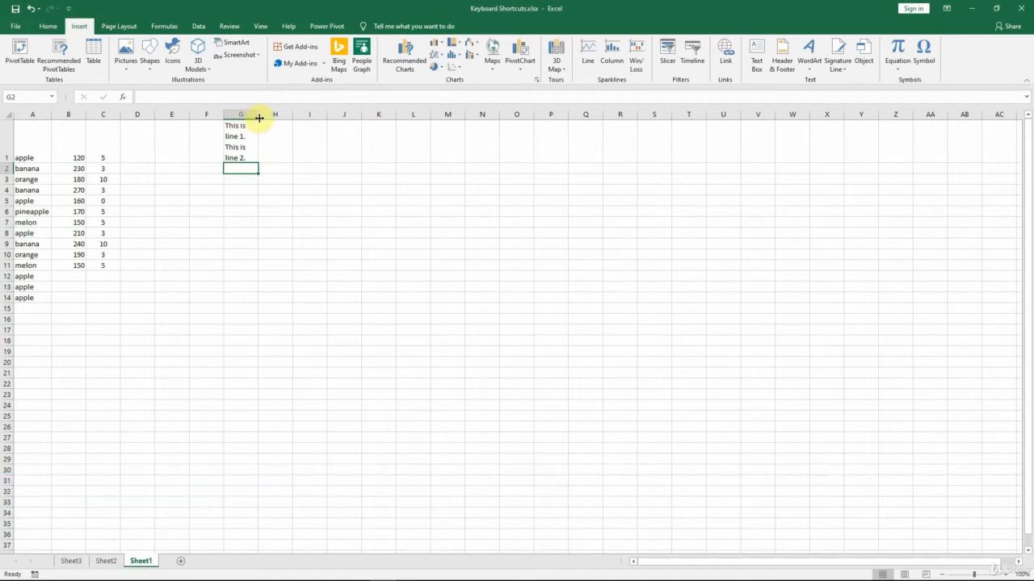
{"action": "left_click_drag", "start_coordinate": [259, 114], "coordinate": [340, 113]}
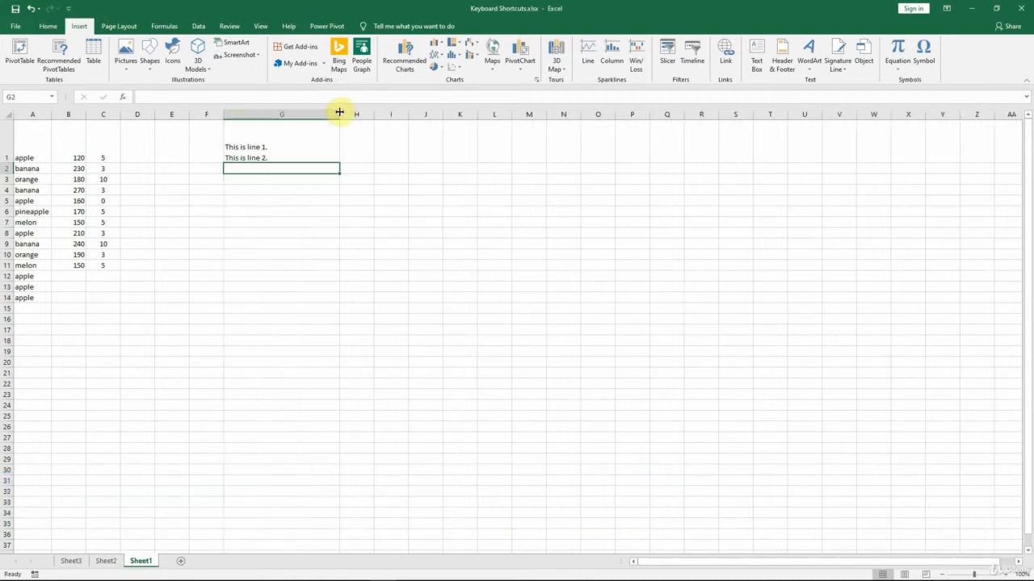
{"action": "double_click", "coordinate": [5, 164]}
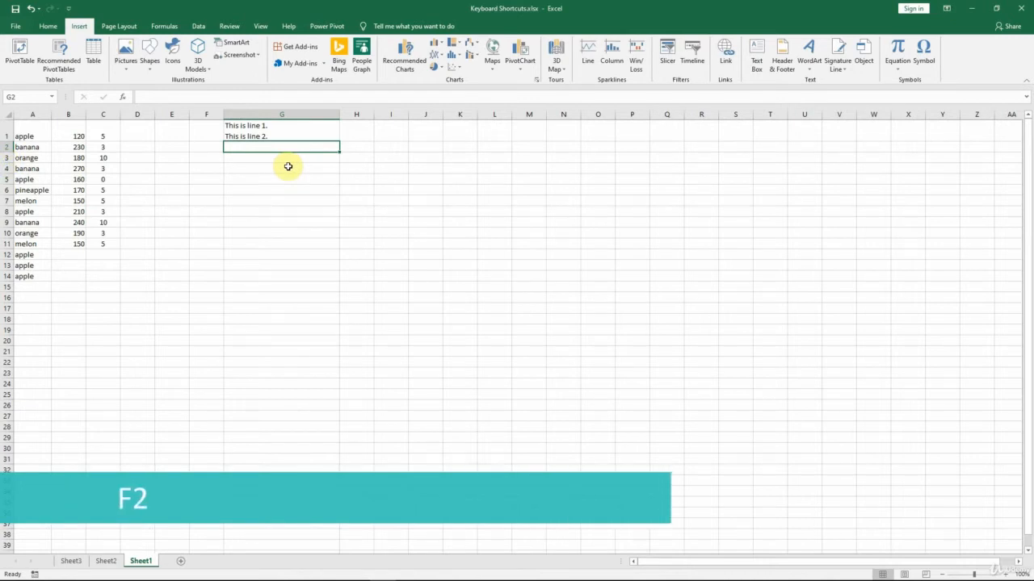
Open cell G1 for in-cell editing, place the insertion point before the 2 on its second line, and end the editing
{"action": "left_click", "coordinate": [289, 135]}
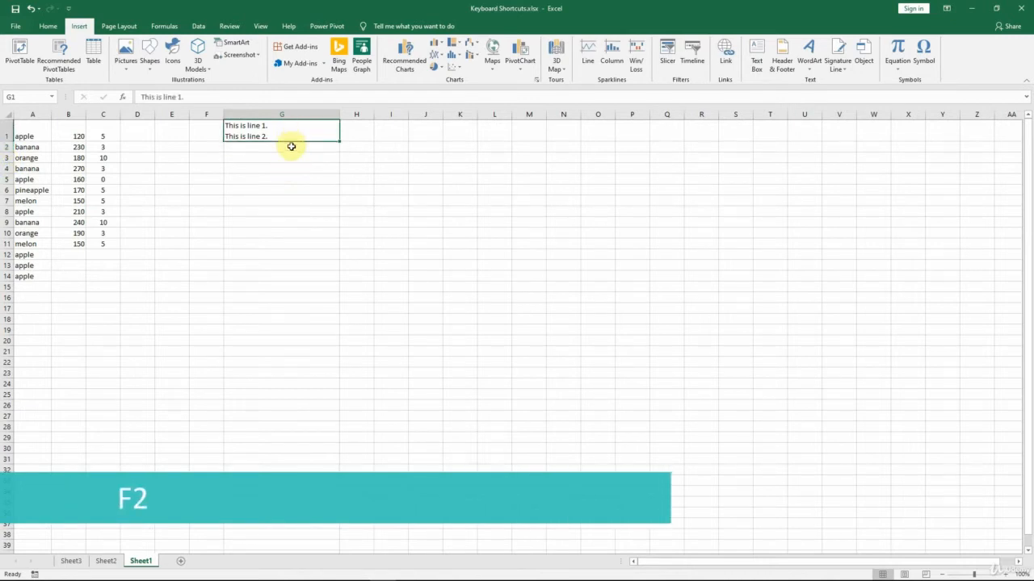
{"action": "key", "text": "F2"}
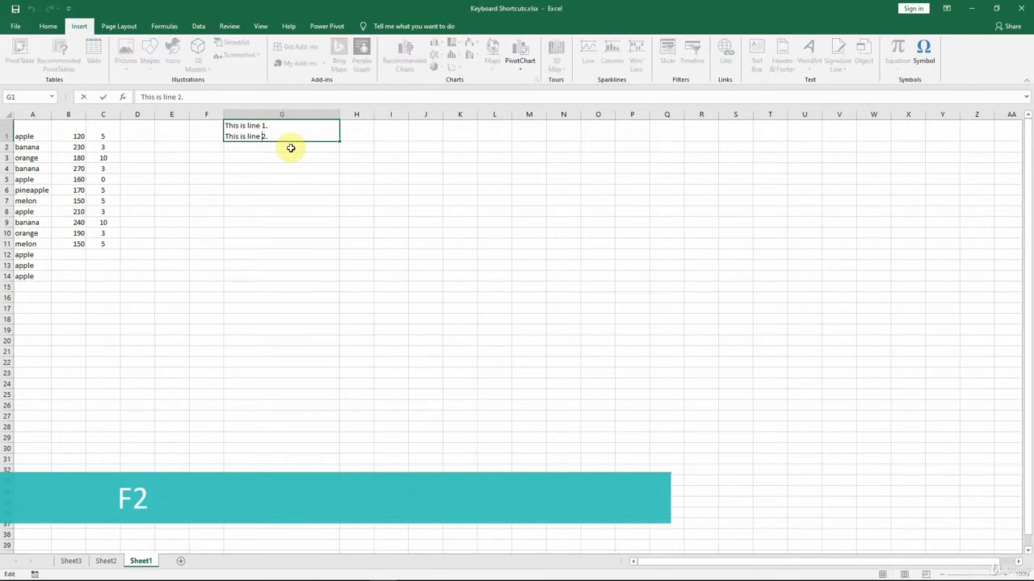
{"action": "key", "text": "Down"}
{"action": "key", "text": "Left"}
{"action": "key", "text": "Left"}
{"action": "key", "text": "Left"}
{"action": "key", "text": "Left"}
{"action": "key", "text": "Return"}
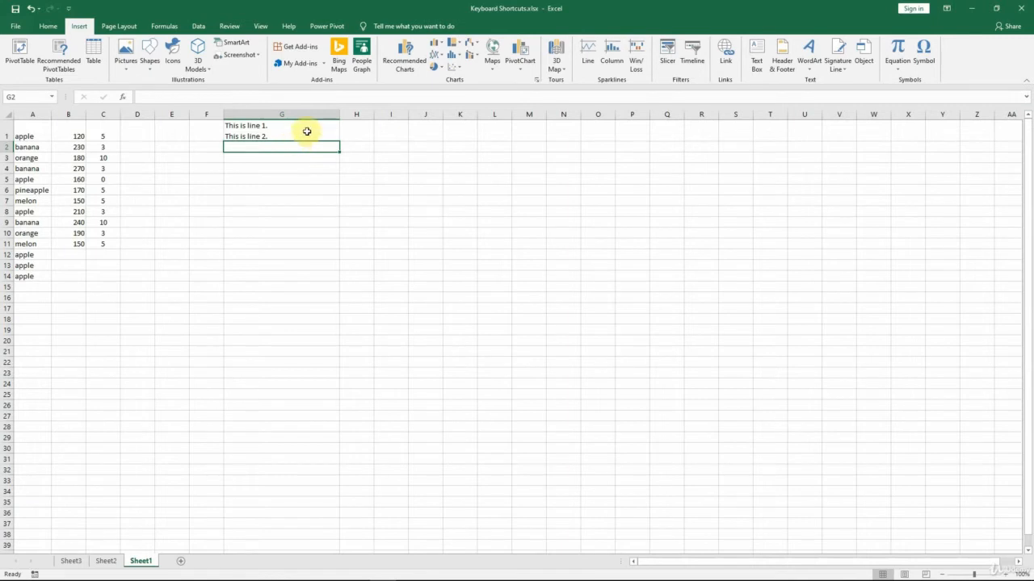
Add a comment reading "this is a comment" to cell G1 in place of the author label, and shrink its box to the text
{"action": "left_click", "coordinate": [307, 131]}
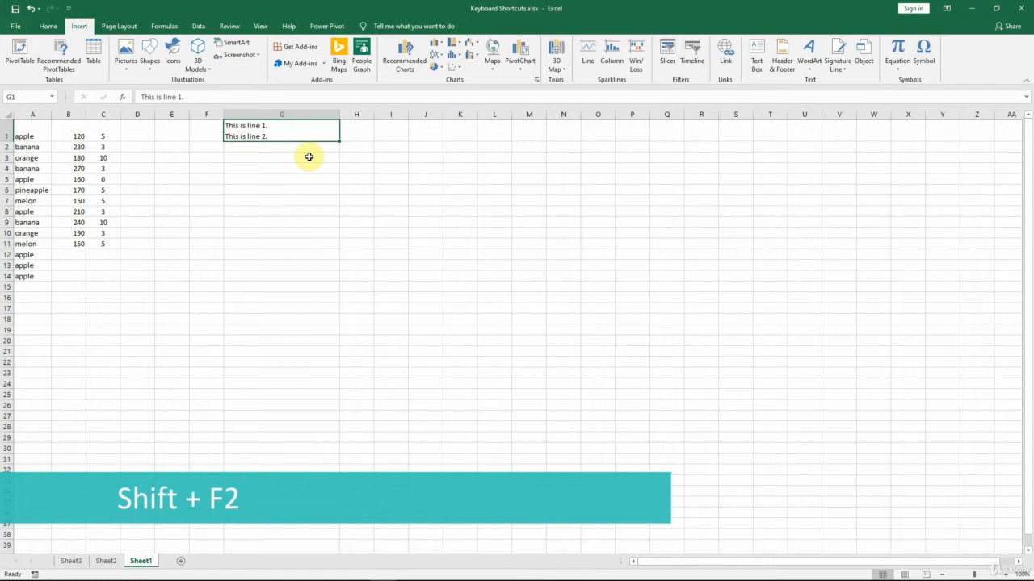
{"action": "key", "text": "shift+F2"}
{"action": "left_click_drag", "start_coordinate": [358, 139], "coordinate": [345, 125]}
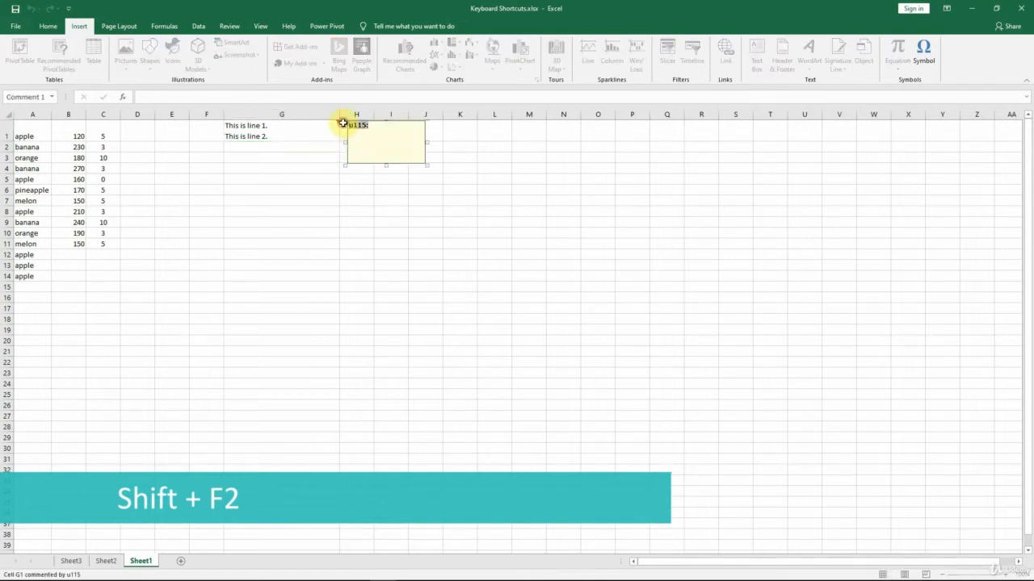
{"action": "type", "text": "this is a comment"}
{"action": "left_click_drag", "start_coordinate": [386, 165], "coordinate": [392, 139]}
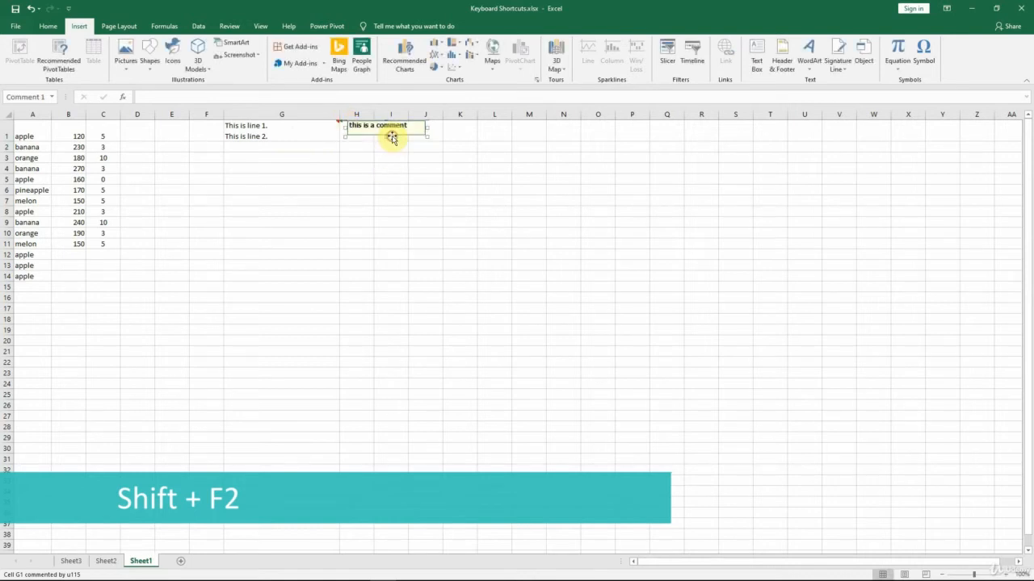
{"action": "left_click", "coordinate": [307, 150]}
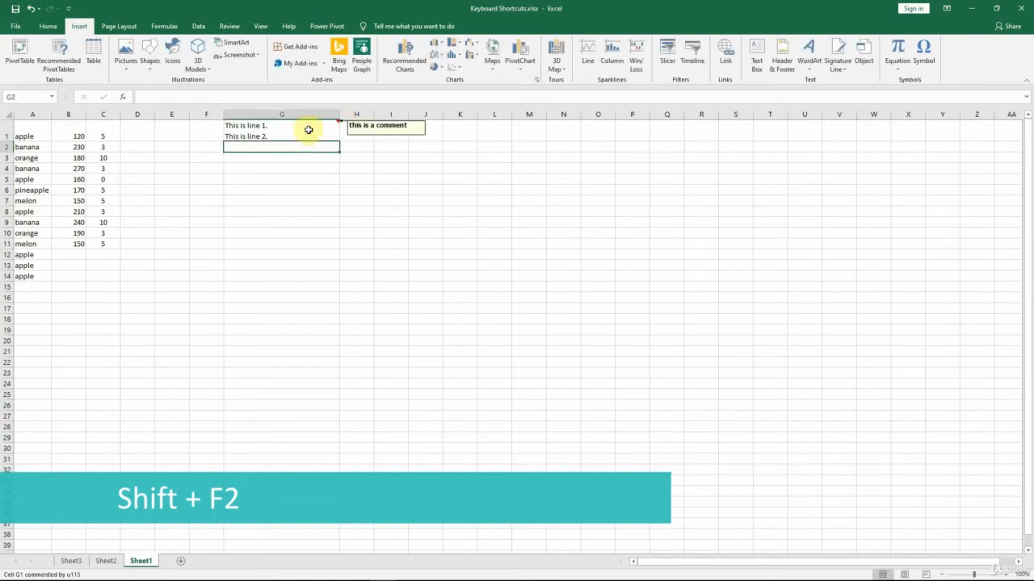
Reopen the comment on cell G1 and add a second line reading "more comment"
{"action": "left_click", "coordinate": [309, 130]}
{"action": "key", "text": "shift+F2"}
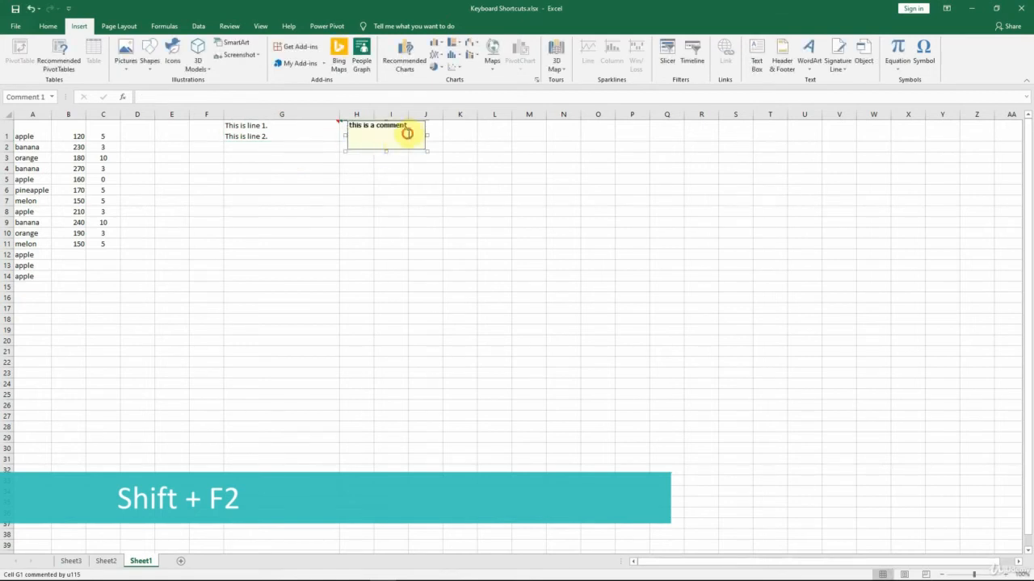
{"action": "type", "text": "another comment"}
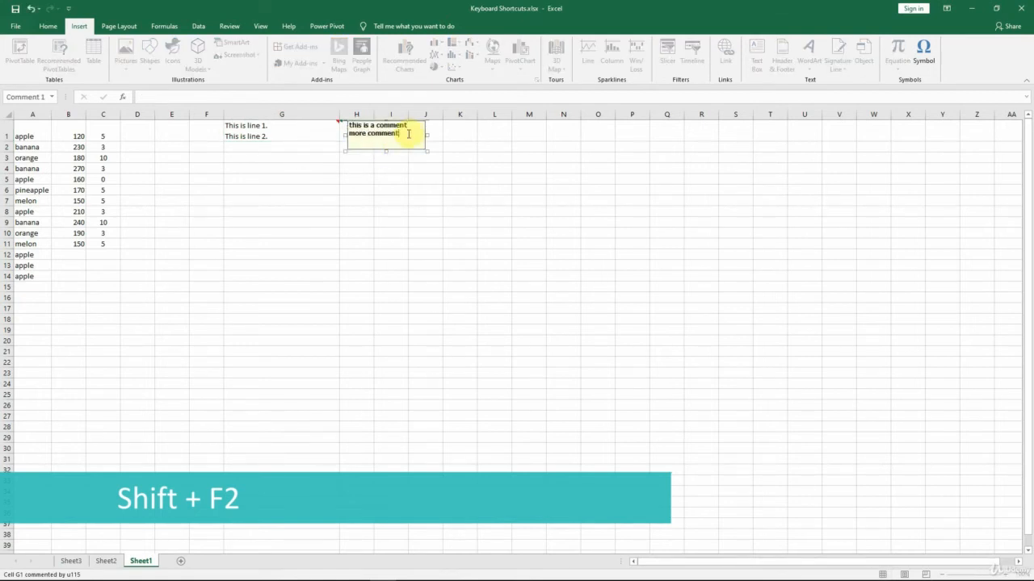
{"action": "left_click", "coordinate": [274, 156]}
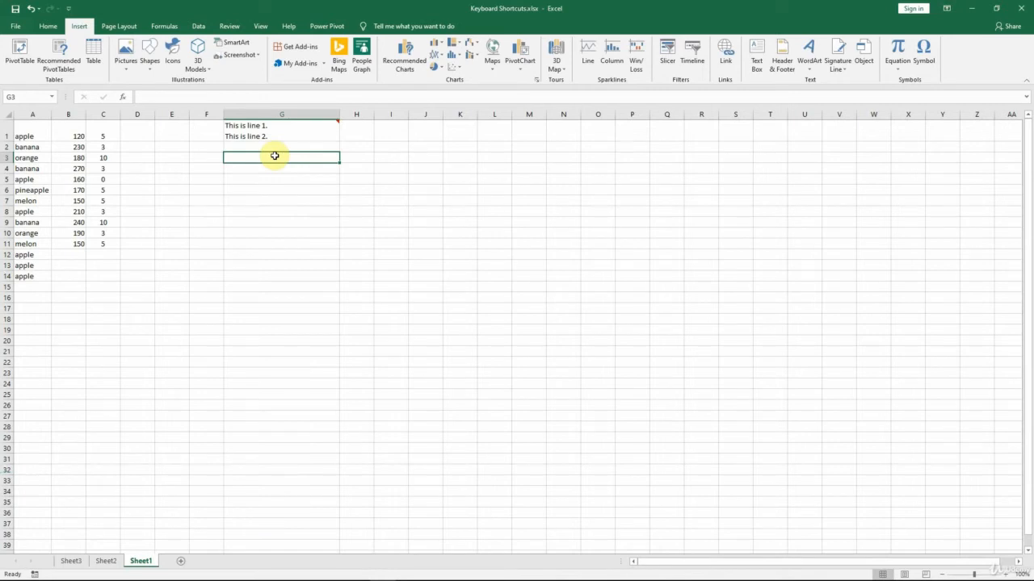
Delete the whole of column G and the extra apple rows 12 to 14
{"action": "key", "text": "ctrl+space"}
{"action": "key", "text": "ctrl+minus"}
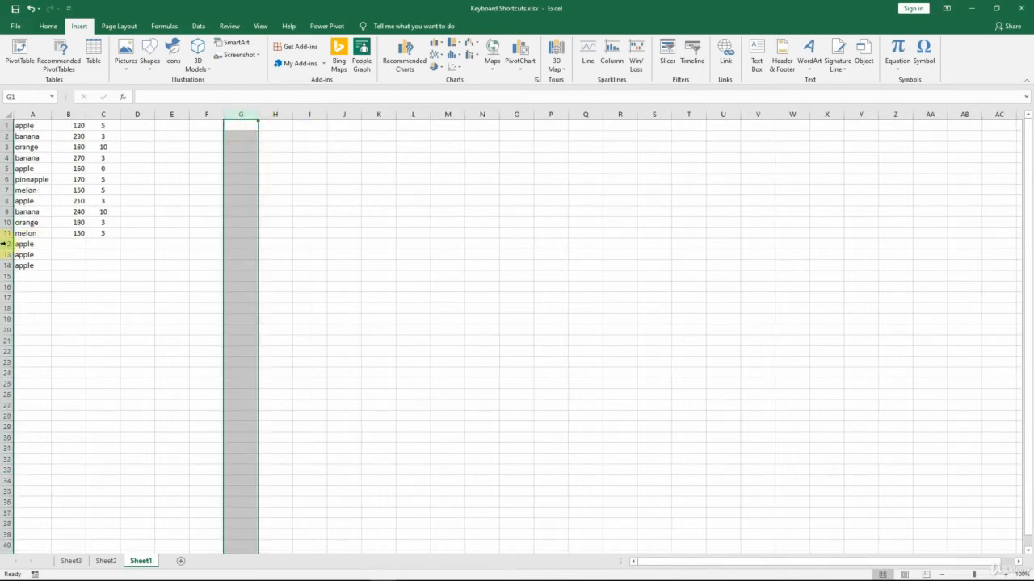
{"action": "left_click_drag", "start_coordinate": [3, 243], "coordinate": [6, 265]}
{"action": "key", "text": "ctrl+minus"}
Enter =TODAY() in cell E4 and insert the current time in F4, and delete columns E and F
{"action": "left_click", "coordinate": [185, 157]}
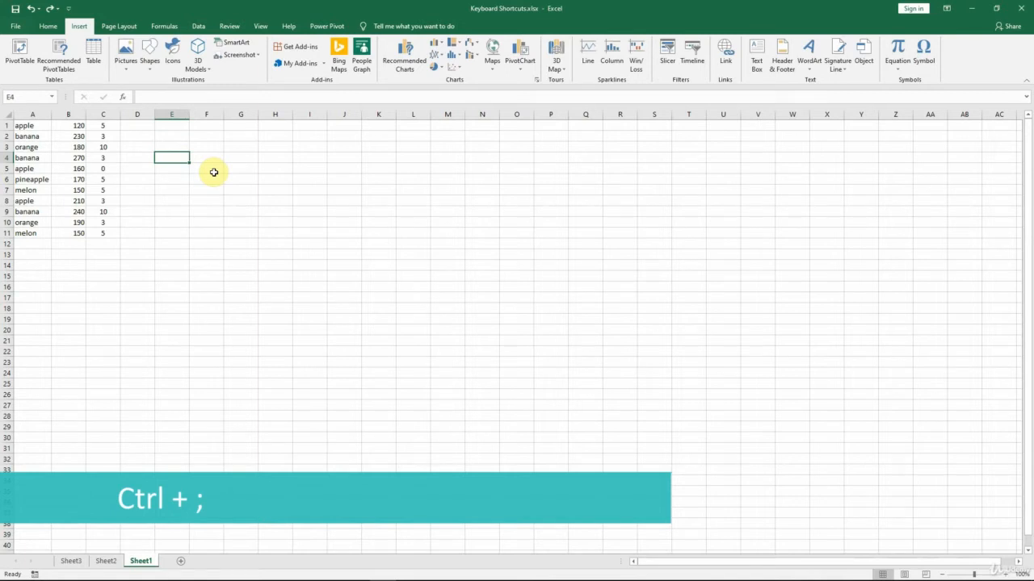
{"action": "type", "text": "=TOD"}
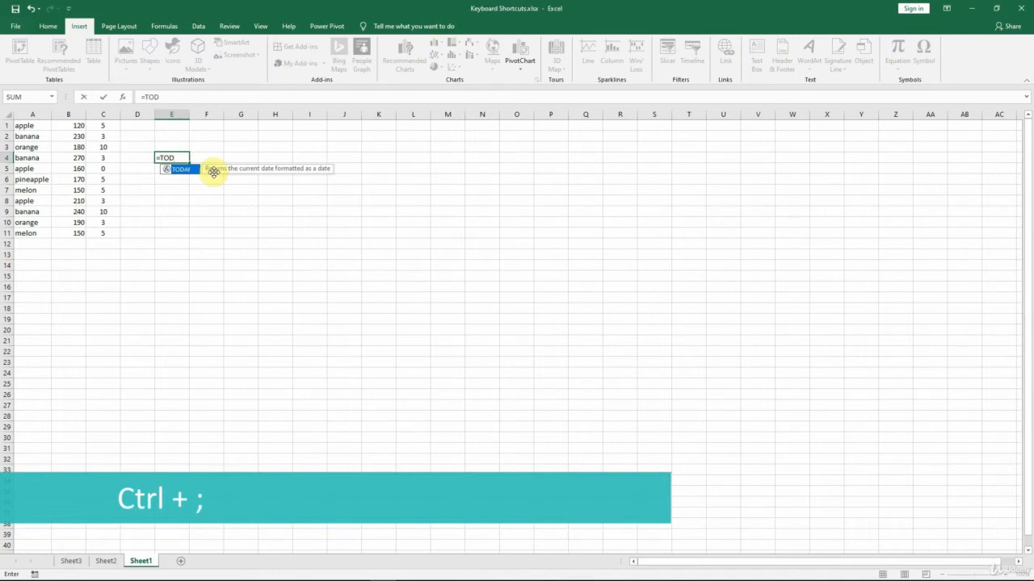
{"action": "key", "text": "Tab"}
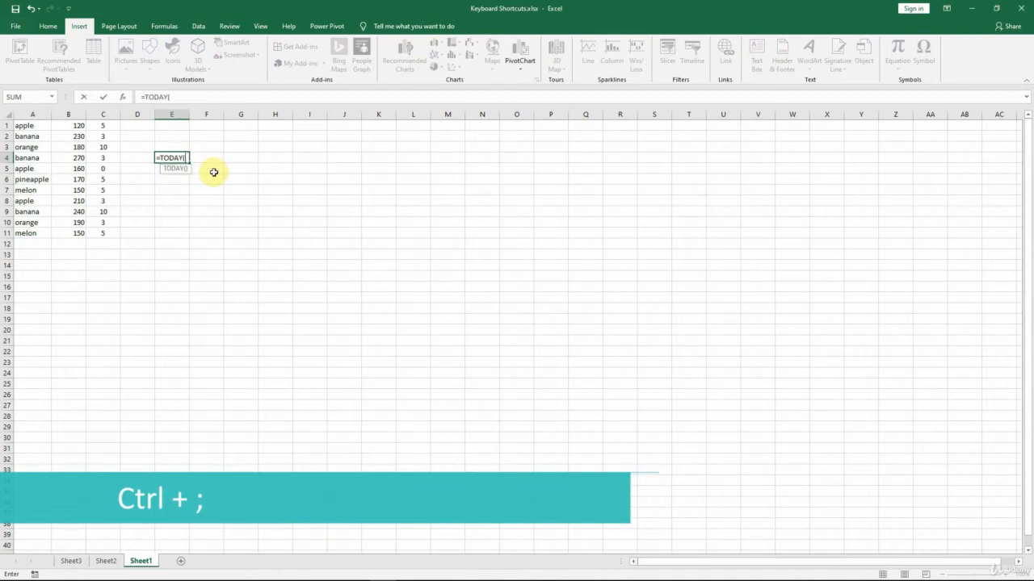
{"action": "type", "text": ")"}
{"action": "key", "text": "Tab"}
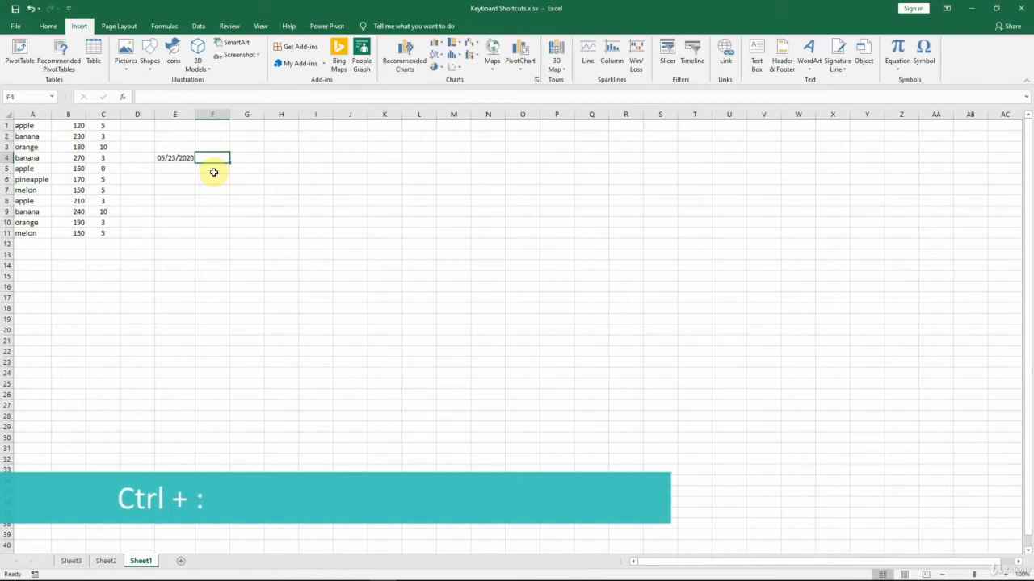
{"action": "key", "text": "ctrl+shift+semicolon"}
{"action": "key", "text": "Return"}
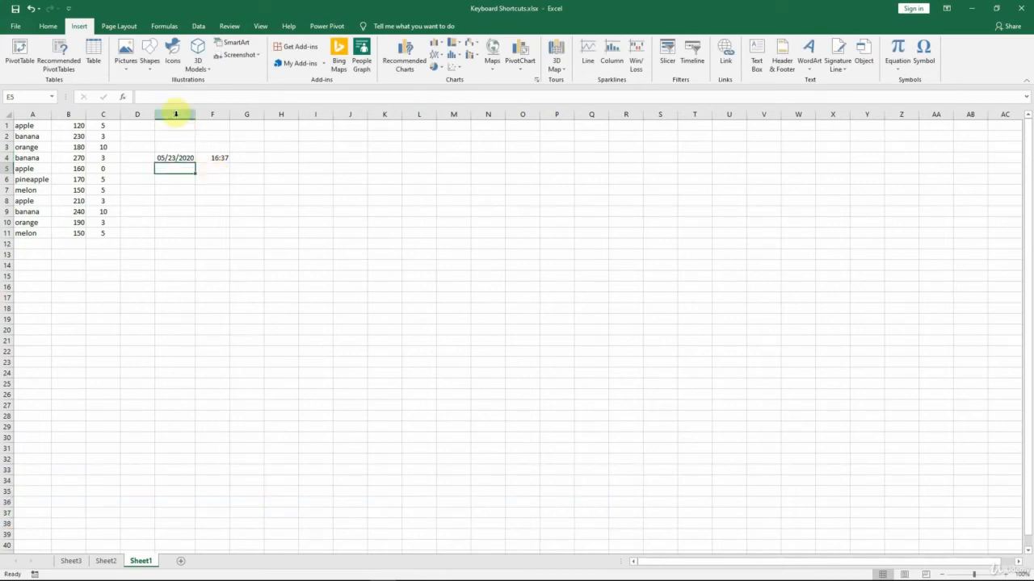
{"action": "left_click_drag", "start_coordinate": [173, 113], "coordinate": [220, 113]}
{"action": "key", "text": "ctrl+minus"}
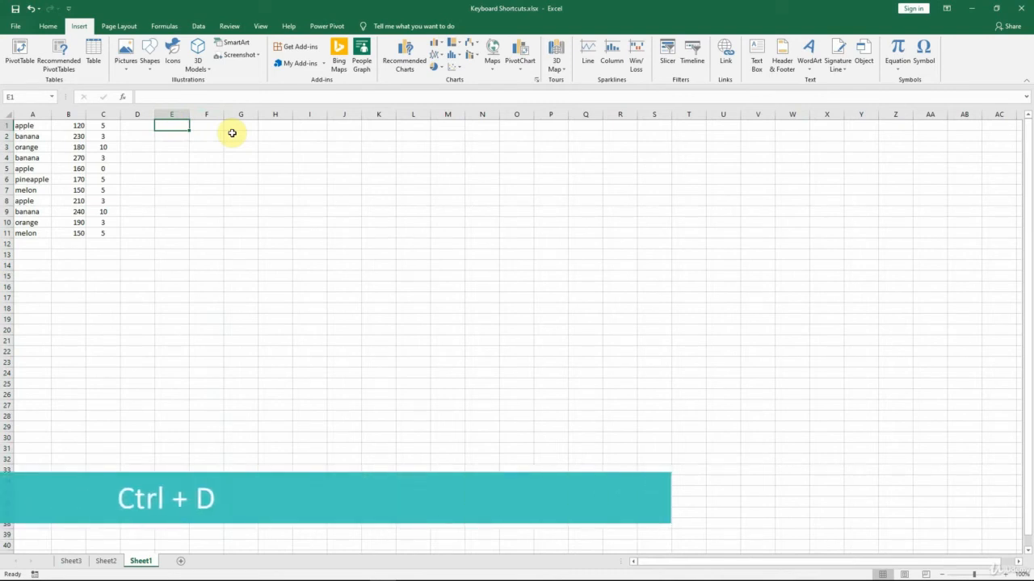
Enter 1 in cell E1 and fill it down through E11
{"action": "type", "text": "1"}
{"action": "key", "text": "ctrl+Return"}
{"action": "left_click_drag", "start_coordinate": [173, 127], "coordinate": [168, 235]}
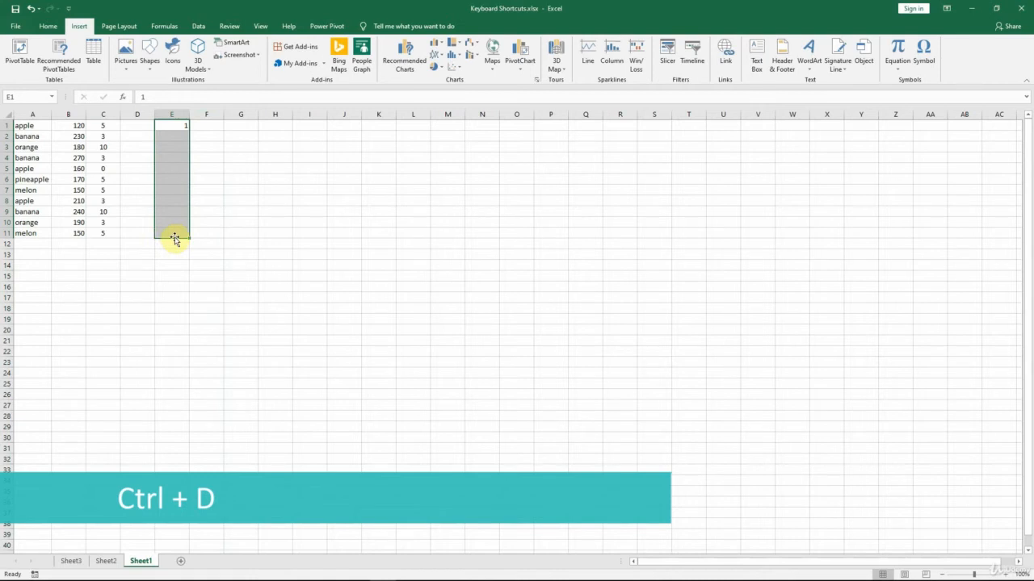
{"action": "key", "text": "ctrl+d"}
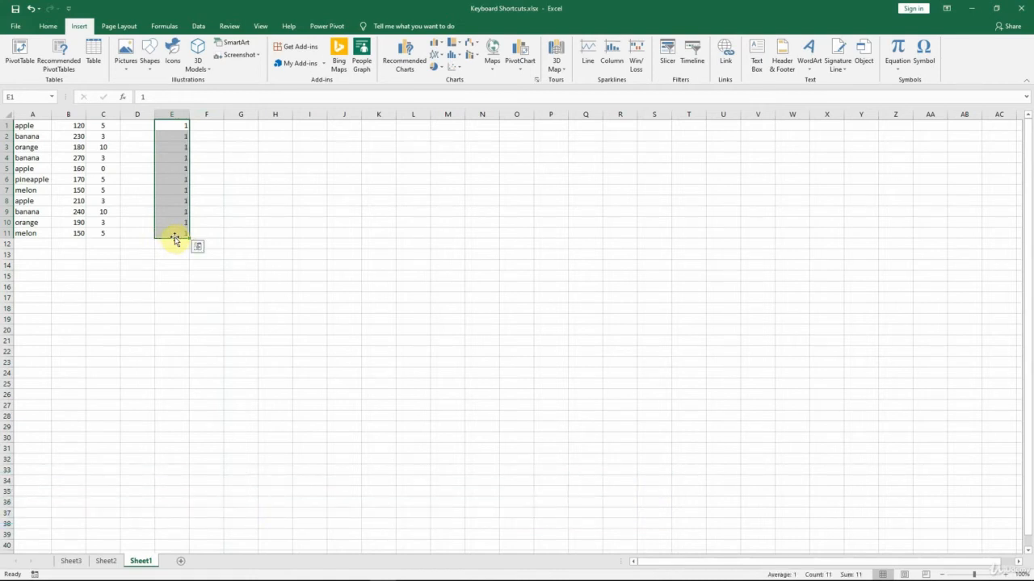
Enter 1 into all cells of the range F1:F11 at once
{"action": "left_click", "coordinate": [212, 126]}
{"action": "left_click_drag", "start_coordinate": [213, 127], "coordinate": [210, 235]}
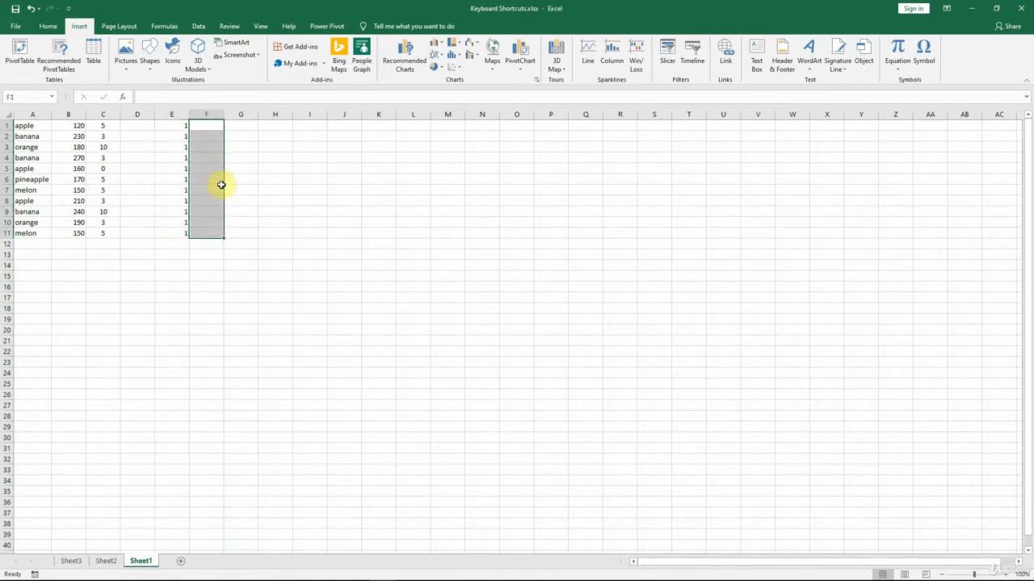
{"action": "key", "text": "F2"}
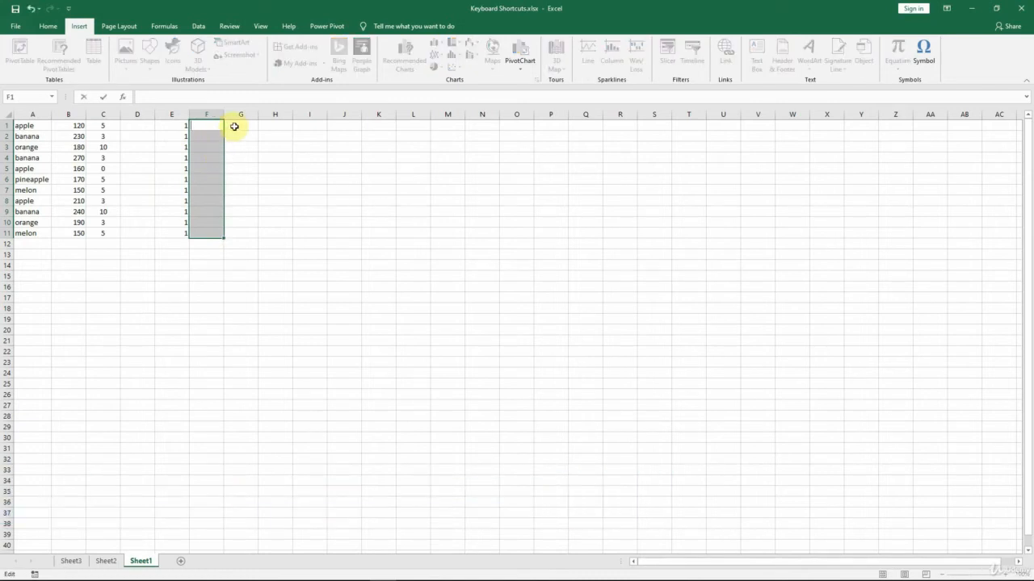
{"action": "type", "text": "1"}
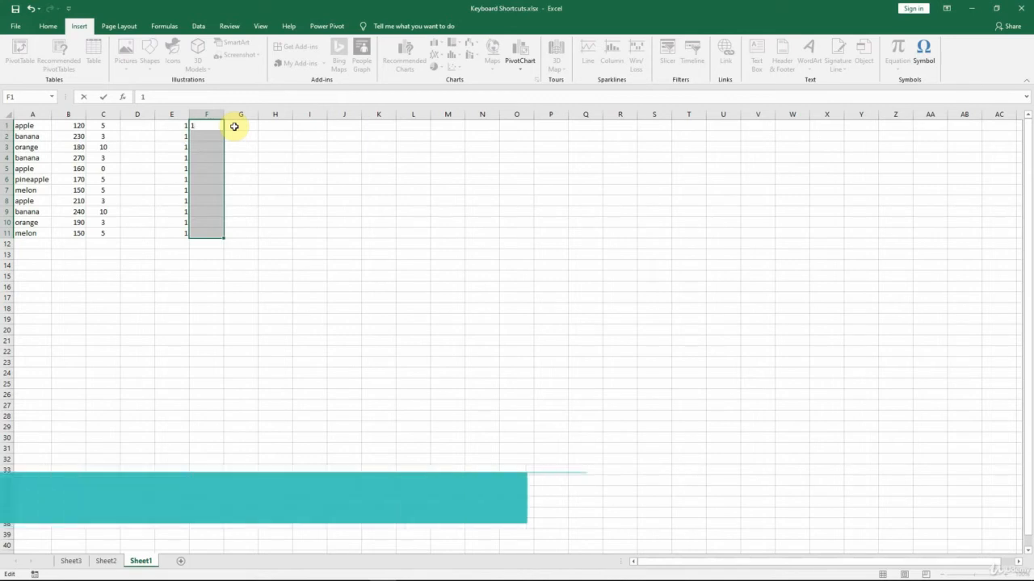
{"action": "key", "text": "ctrl+Return"}
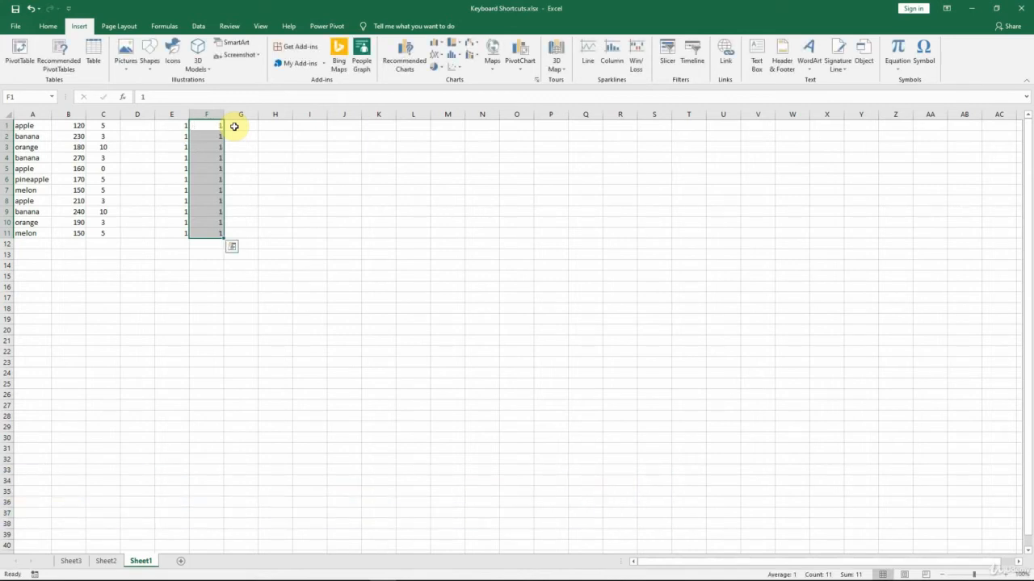
Fill the value of cell F1 to the right across row 1 through M1
{"action": "key", "text": "ctrl+r"}
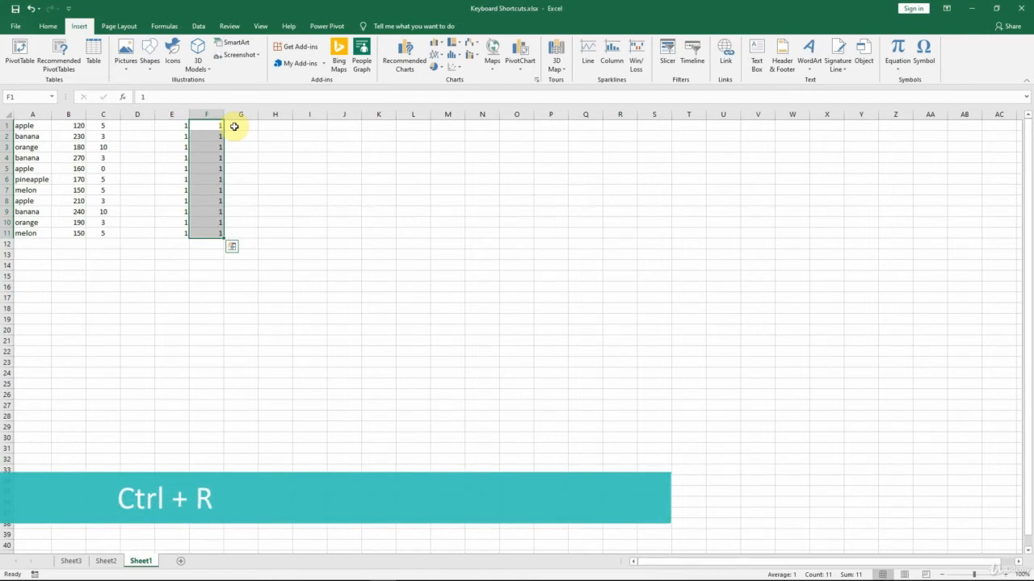
{"action": "left_click", "coordinate": [213, 125]}
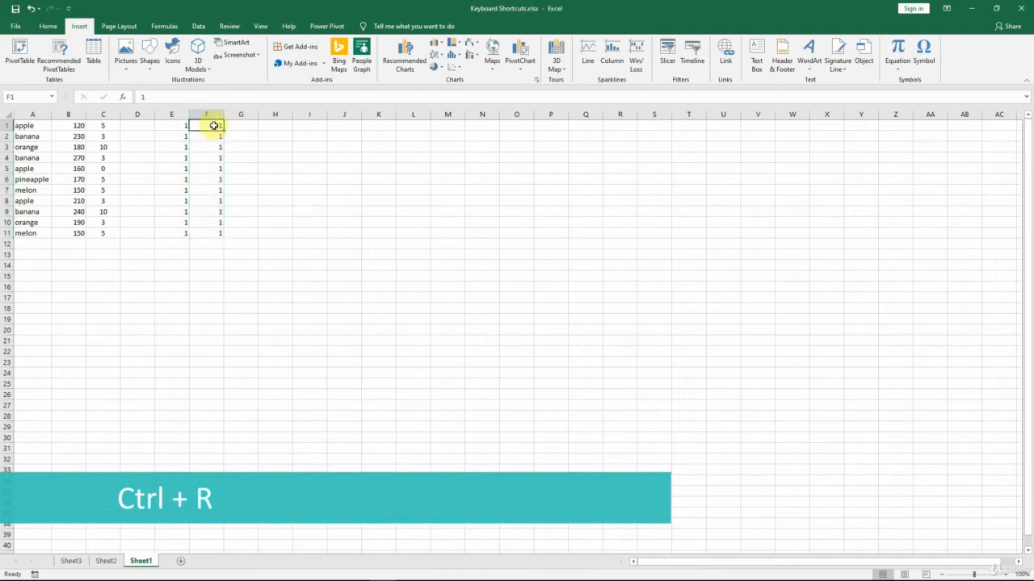
{"action": "left_click_drag", "start_coordinate": [213, 125], "coordinate": [450, 125]}
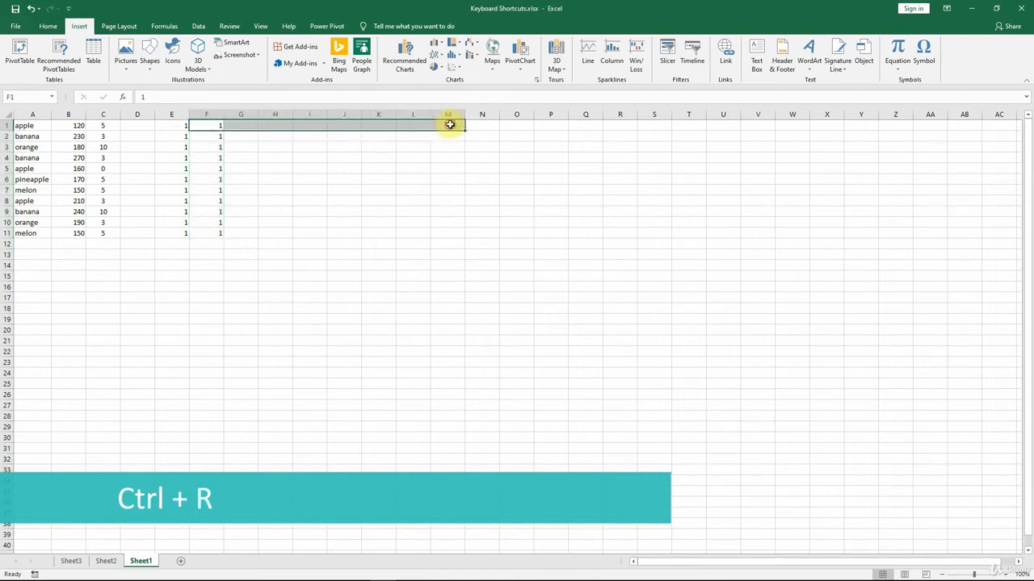
{"action": "key", "text": "ctrl+r"}
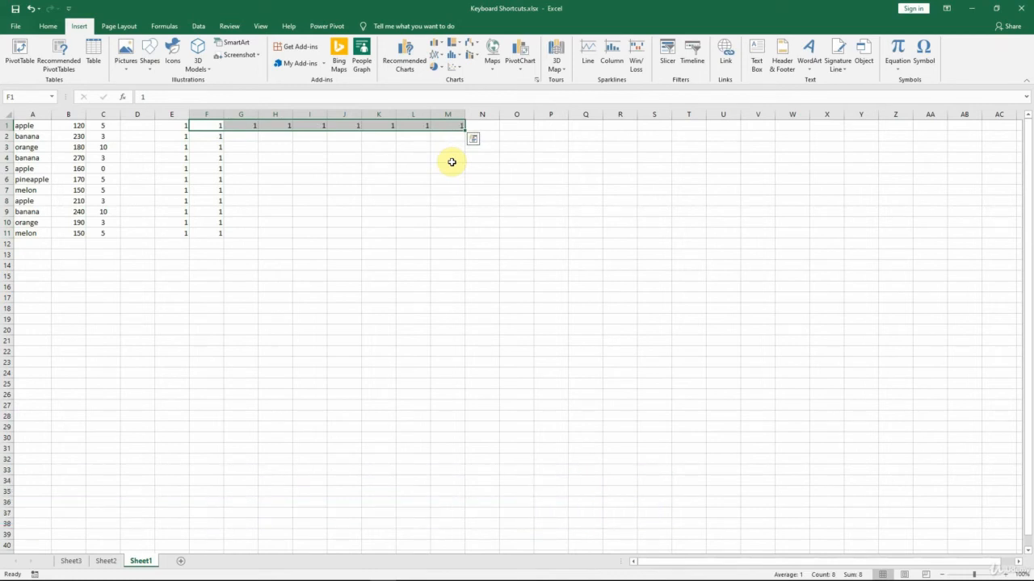
Clear the contents of columns E through M and select cell E1
{"action": "left_click_drag", "start_coordinate": [173, 114], "coordinate": [439, 119]}
{"action": "key", "text": "Delete"}
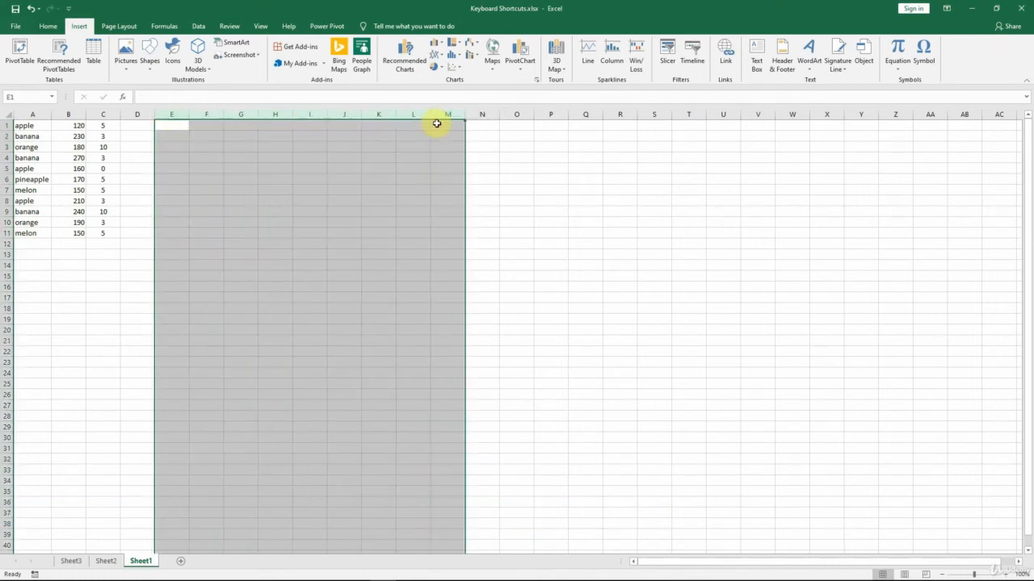
{"action": "left_click", "coordinate": [167, 126]}
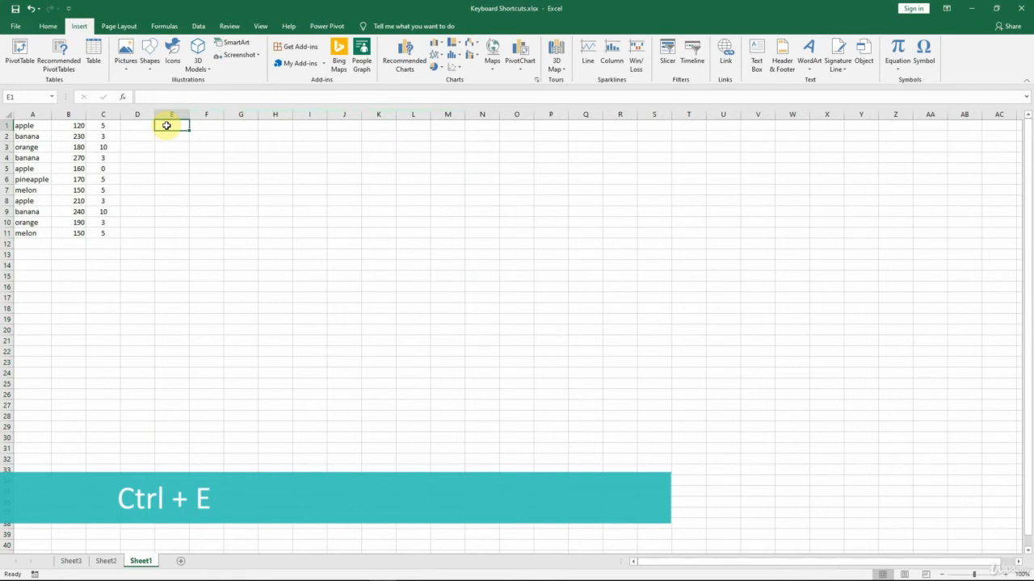
Enter "apple (120 pcs) with 5% discount" in D1, widen column D, and Flash Fill the remaining list rows from that example
{"action": "left_click", "coordinate": [144, 127]}
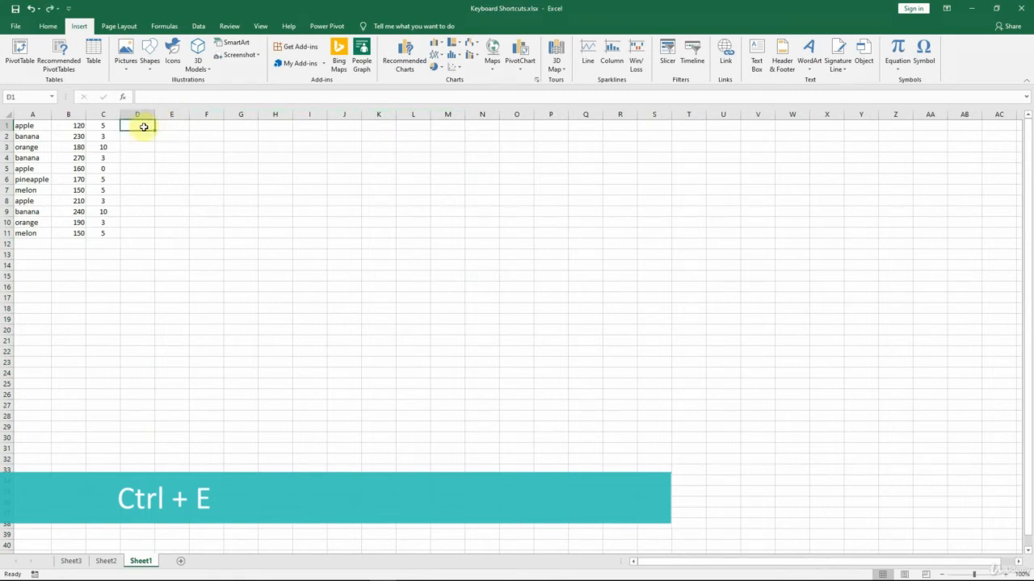
{"action": "type", "text": "apple"}
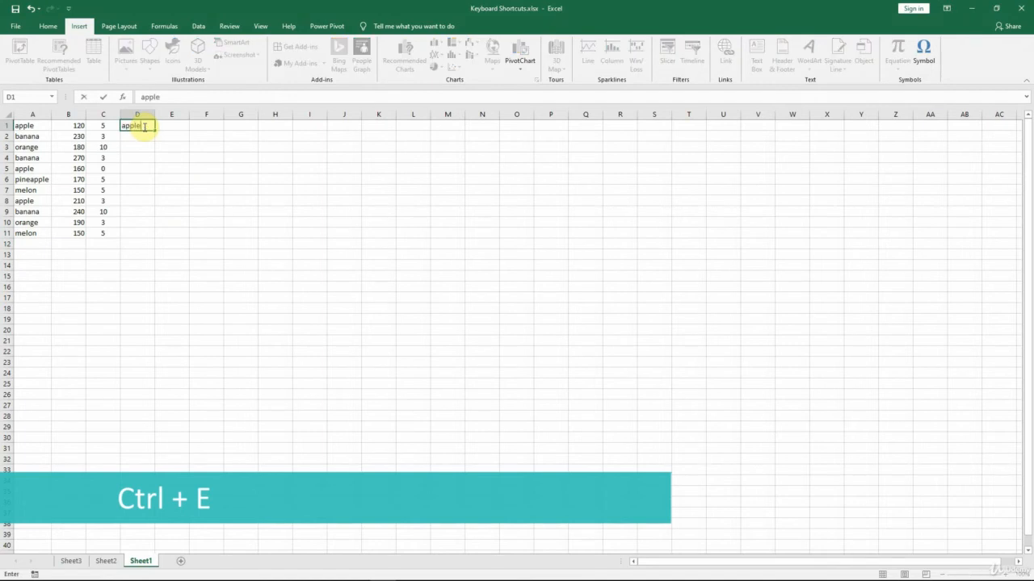
{"action": "type", "text": " (120 pcs) with 5% discount"}
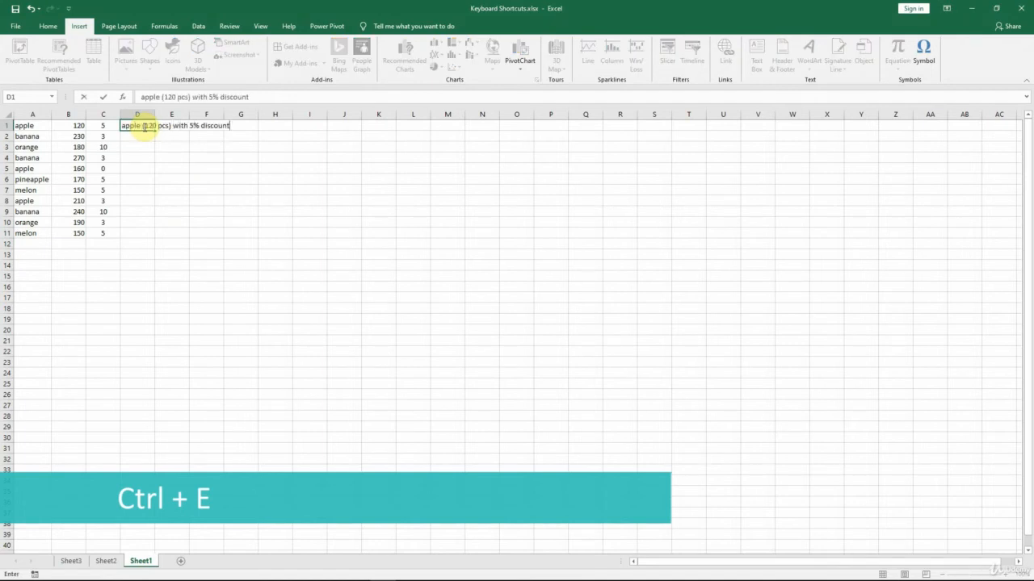
{"action": "left_click_drag", "start_coordinate": [155, 114], "coordinate": [294, 114]}
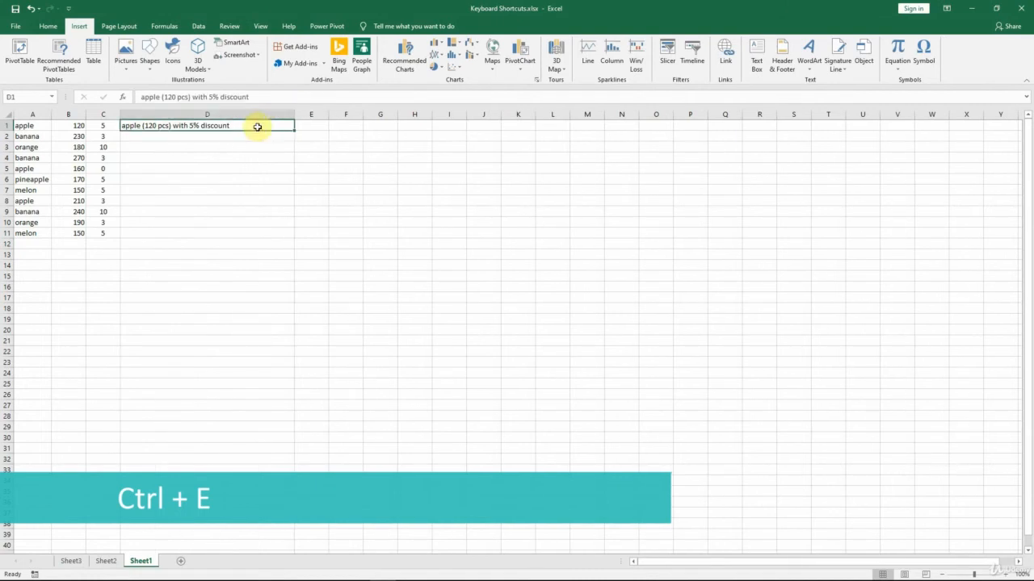
{"action": "key", "text": "ctrl+e"}
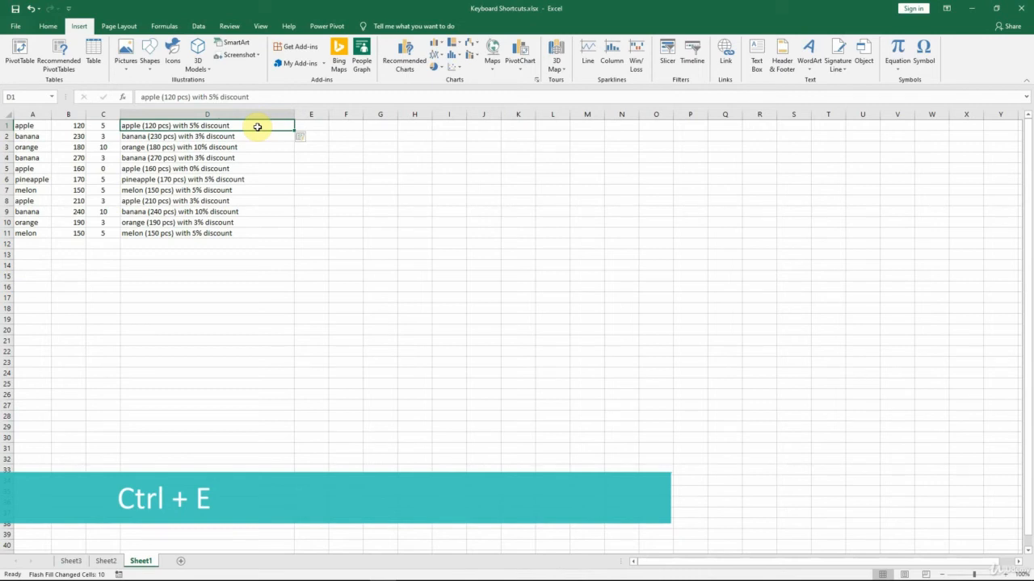
Insert the AVERAGE function in cell C12 for the range C1:C11
{"action": "left_click", "coordinate": [102, 243]}
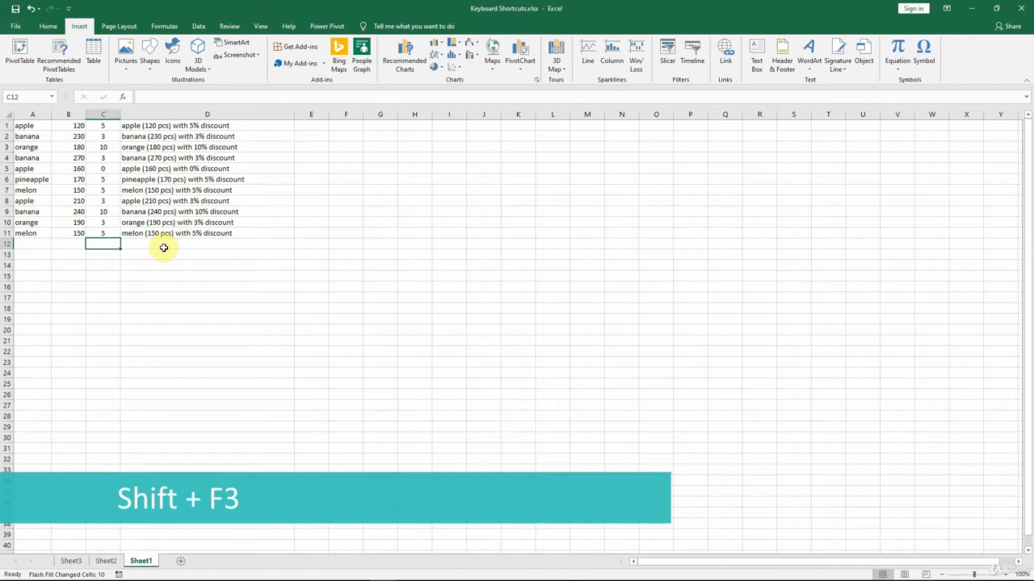
{"action": "key", "text": "shift+F3"}
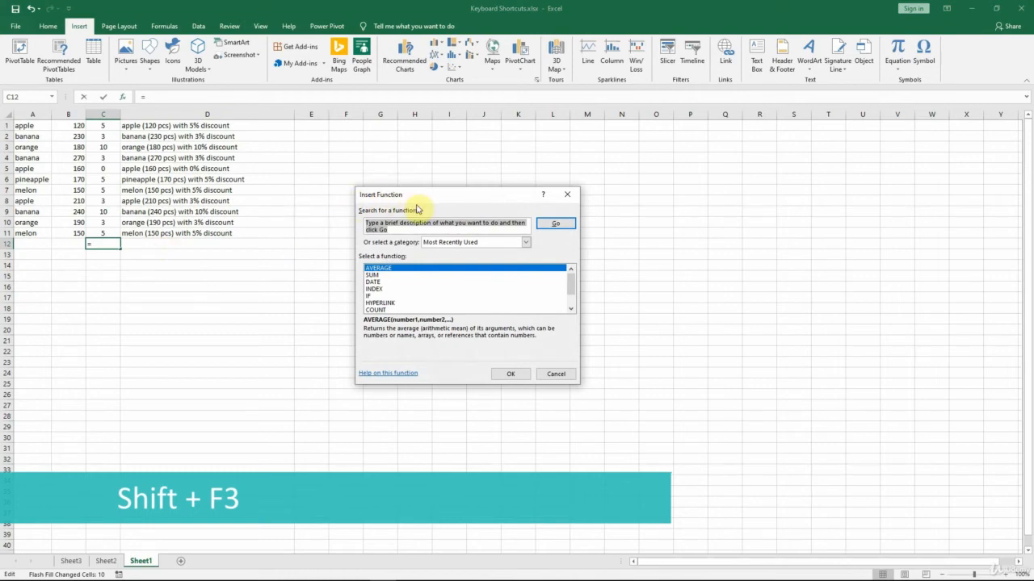
{"action": "left_click", "coordinate": [385, 269]}
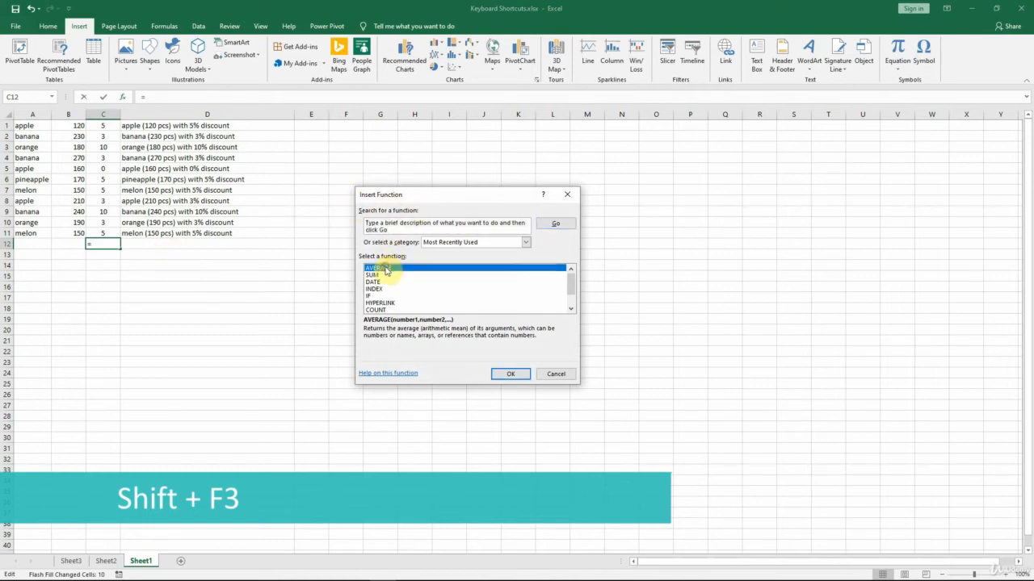
{"action": "left_click", "coordinate": [509, 373]}
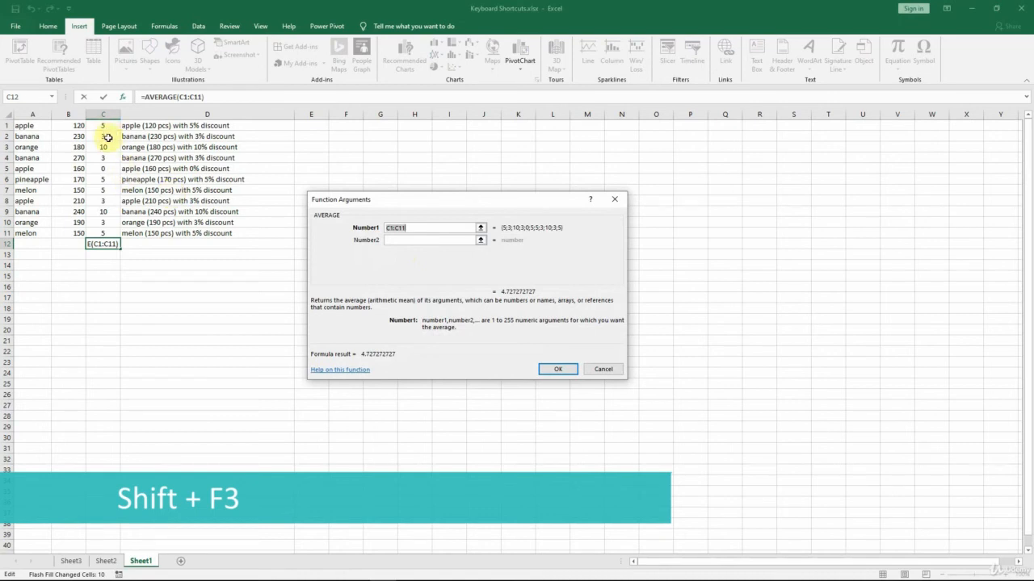
{"action": "left_click", "coordinate": [570, 371]}
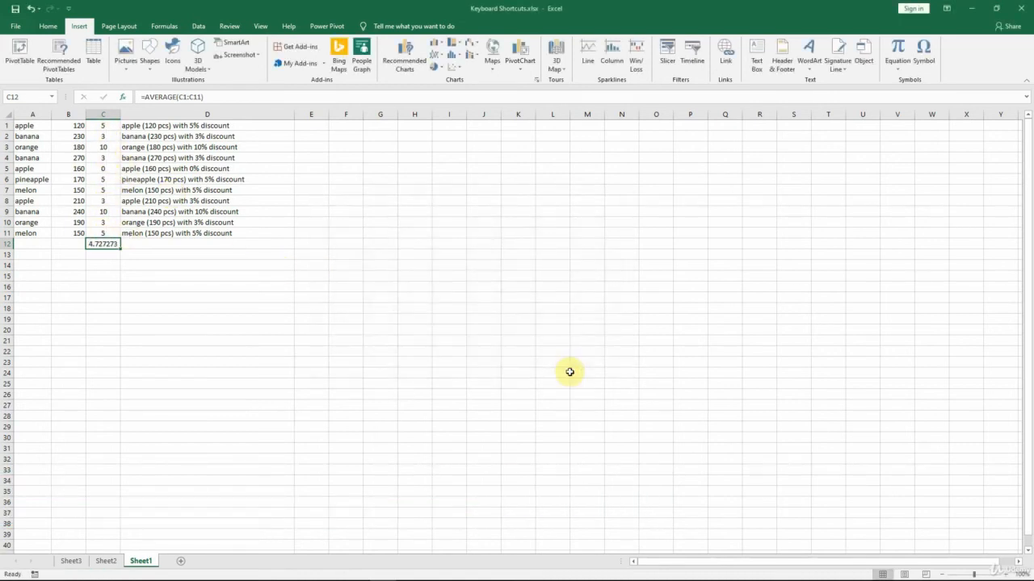
Move the banana entry in A9:D9 up one row, inserting it above the apple entry in row 8
{"action": "left_click", "coordinate": [29, 210]}
{"action": "left_click_drag", "start_coordinate": [29, 210], "coordinate": [283, 212]}
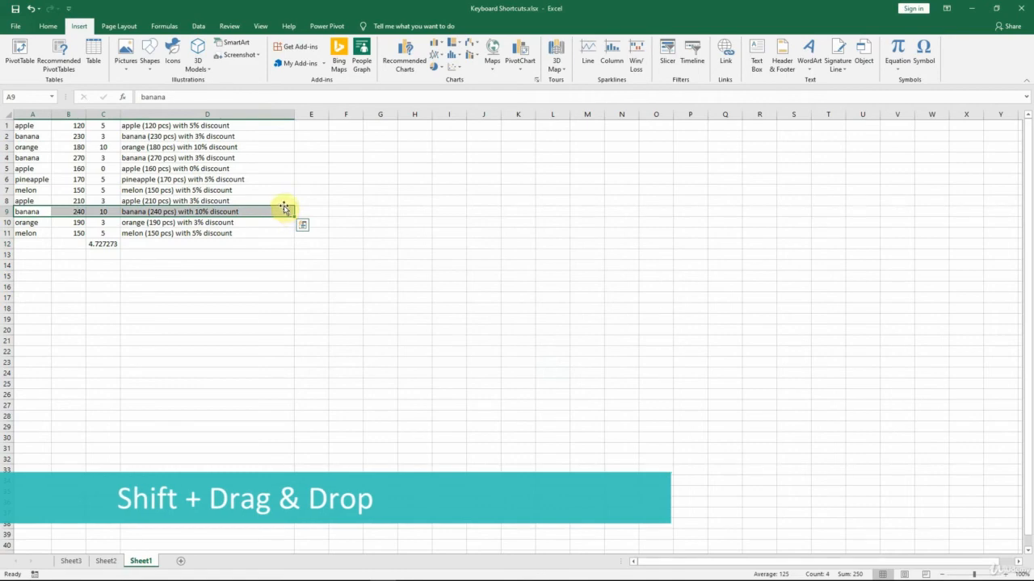
{"action": "left_click_drag", "start_coordinate": [283, 209], "coordinate": [283, 198]}
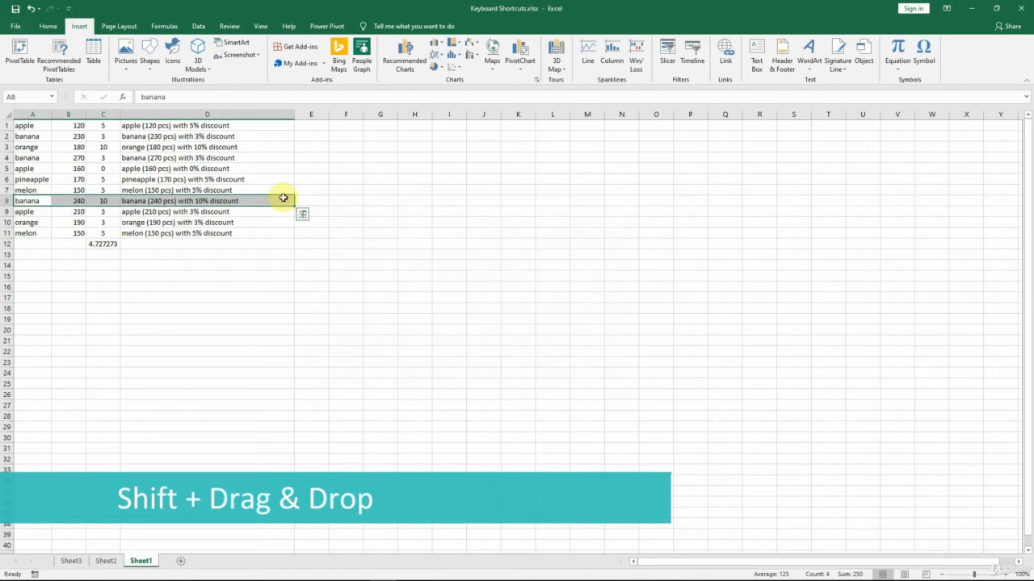
Move the discount number column C behind the description column D, and insert a copy of the description column as column F
{"action": "left_click", "coordinate": [104, 114]}
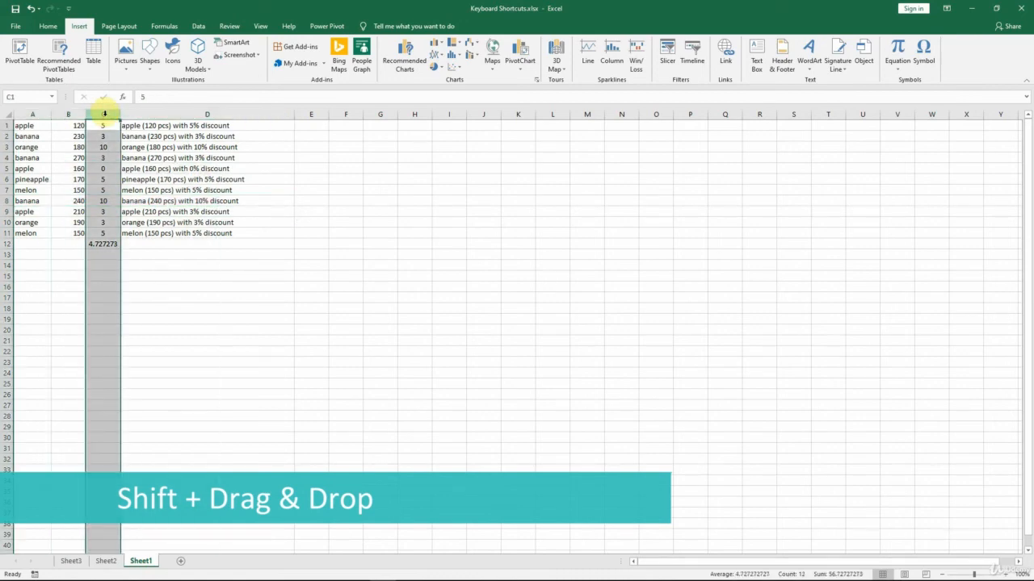
{"action": "left_click_drag", "start_coordinate": [121, 157], "coordinate": [261, 158]}
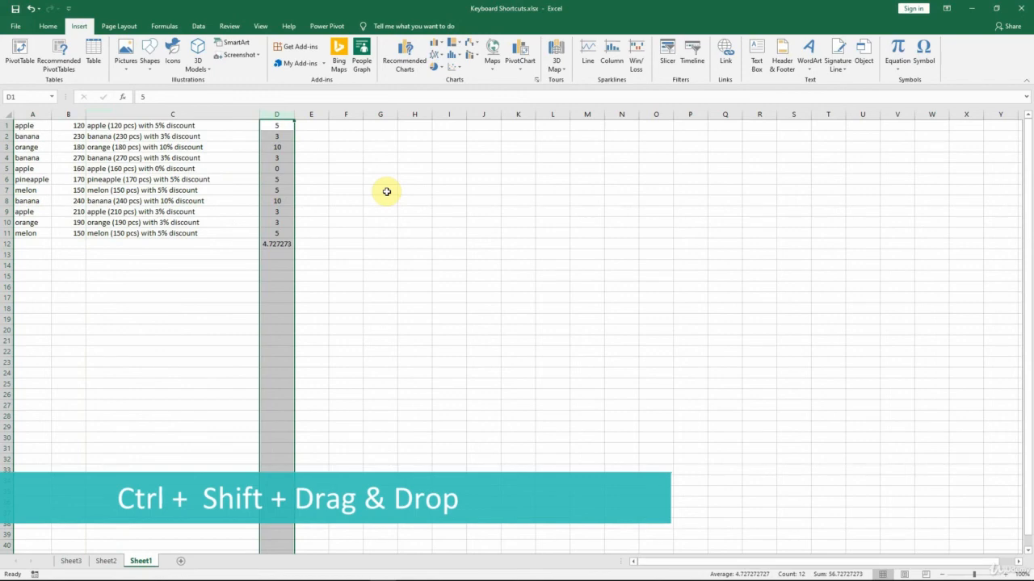
{"action": "left_click", "coordinate": [158, 114]}
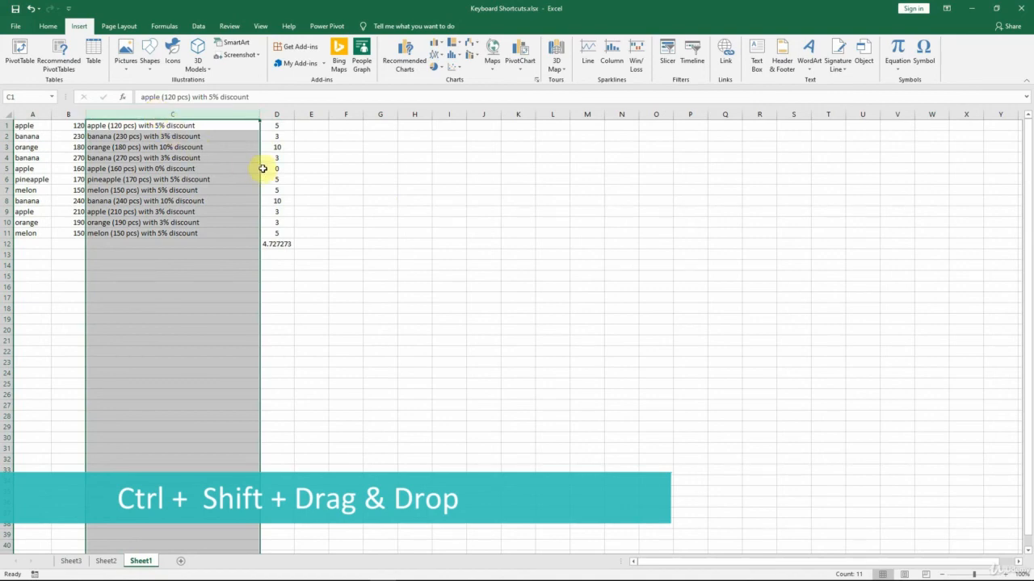
{"action": "left_click_drag", "start_coordinate": [263, 169], "coordinate": [313, 167]}
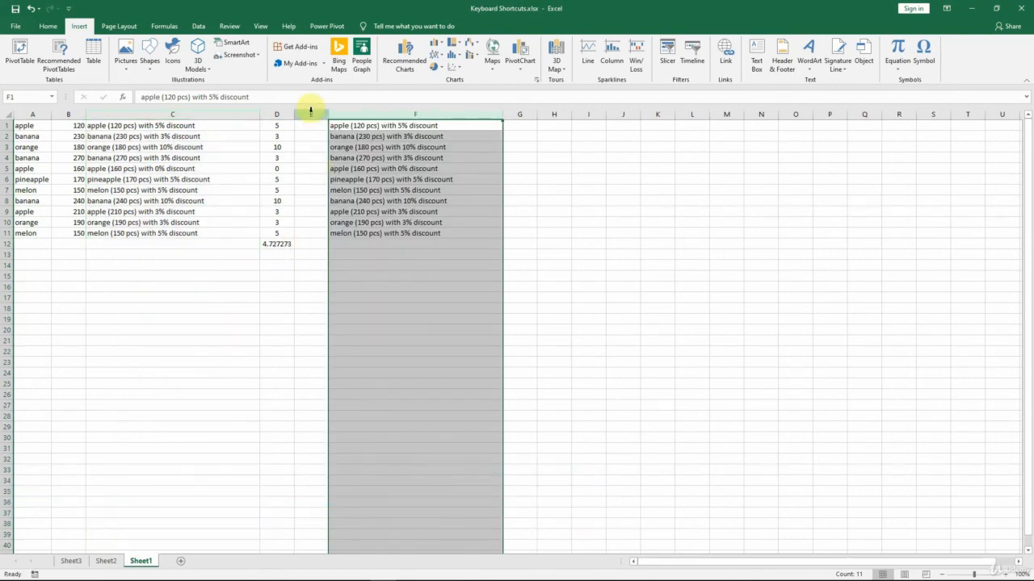
Delete columns E and F and the description column C, and clear the average from cell C12
{"action": "left_click_drag", "start_coordinate": [310, 113], "coordinate": [381, 114]}
{"action": "key", "text": "ctrl+minus"}
{"action": "left_click", "coordinate": [225, 114]}
{"action": "key", "text": "ctrl+minus"}
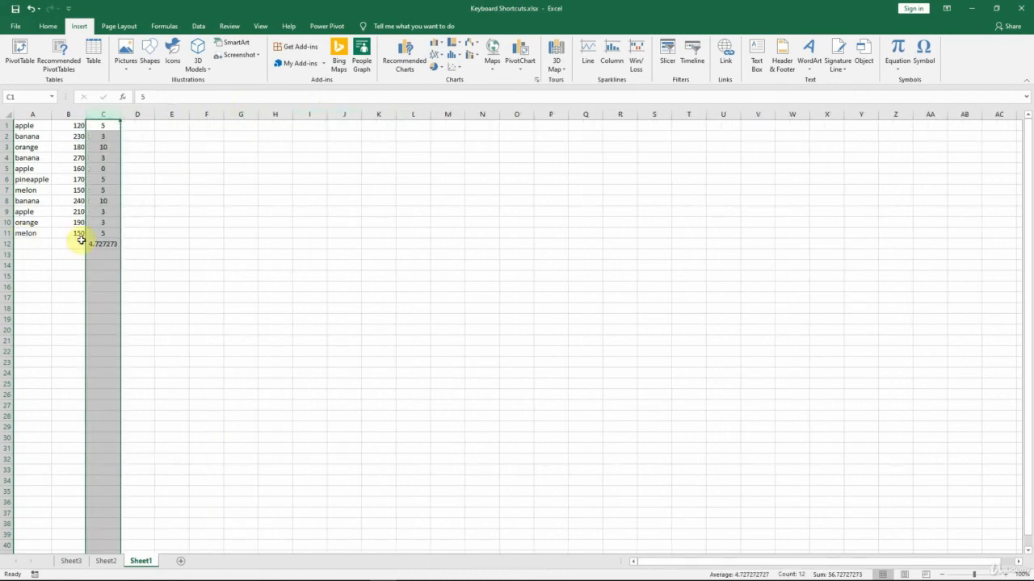
{"action": "left_click", "coordinate": [98, 243]}
{"action": "key", "text": "Delete"}
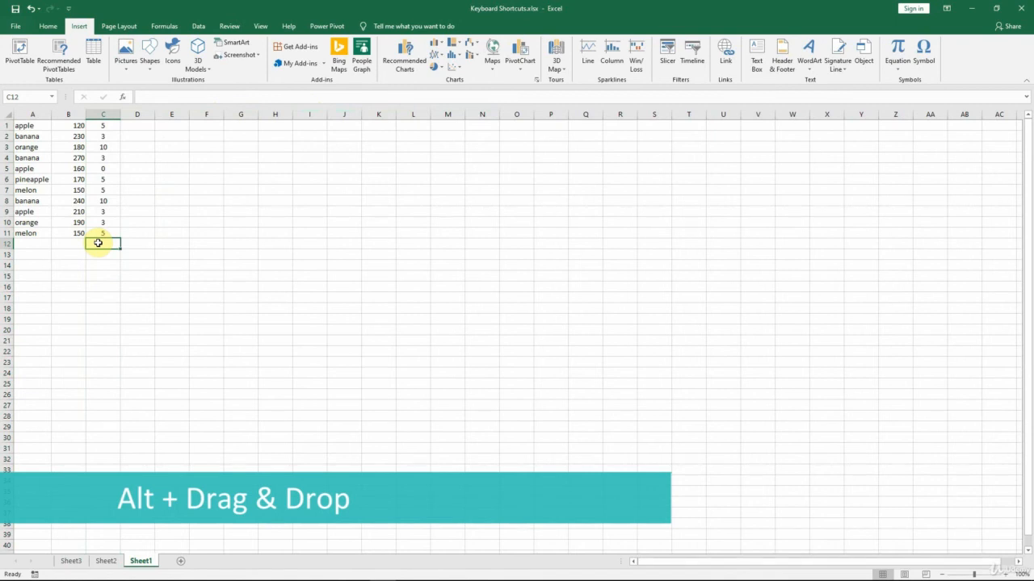
Move the banana entry in A8:C8 to cell A1 of Sheet2 and return to Sheet1
{"action": "left_click", "coordinate": [16, 199]}
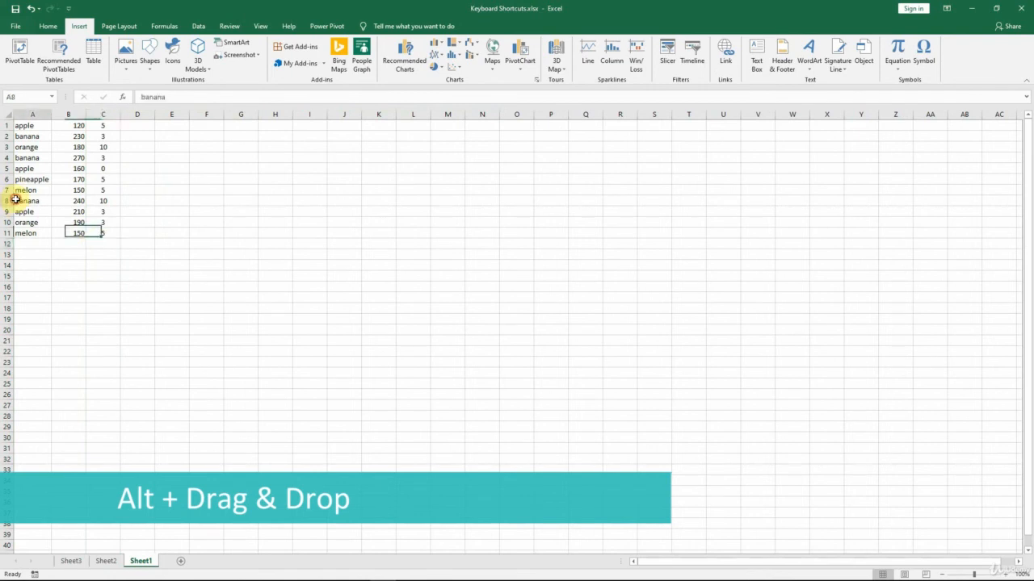
{"action": "left_click_drag", "start_coordinate": [16, 199], "coordinate": [69, 125]}
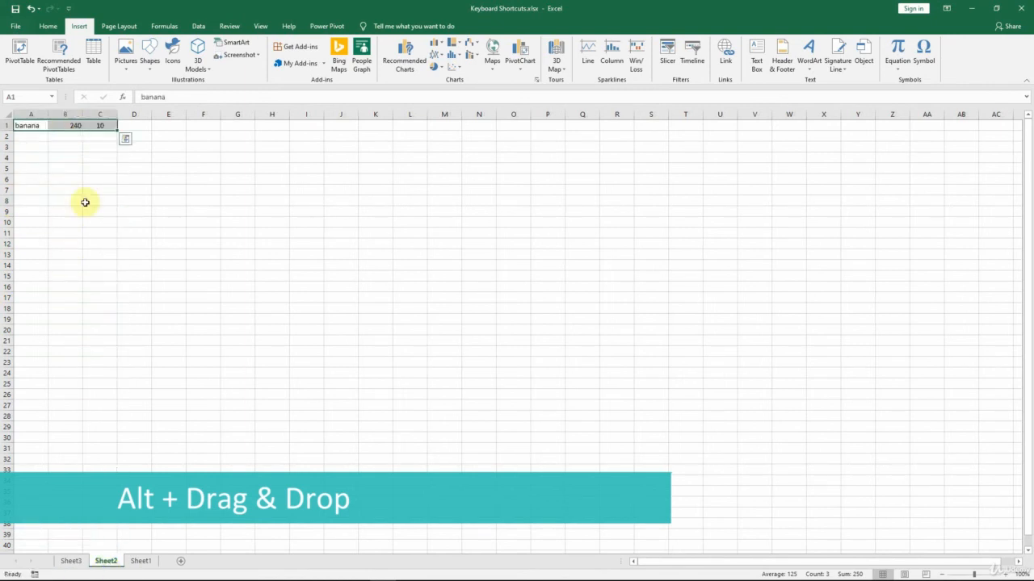
{"action": "left_click", "coordinate": [139, 561]}
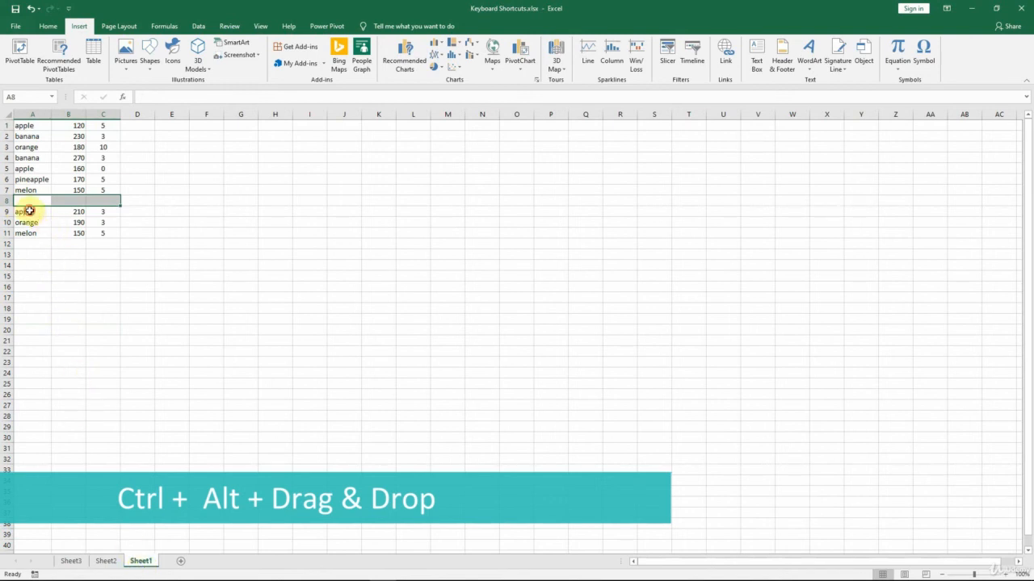
Copy the apple entry in A9:C9 to cell A2 of Sheet2, and undo both row transfers back on Sheet1
{"action": "left_click_drag", "start_coordinate": [29, 211], "coordinate": [73, 135]}
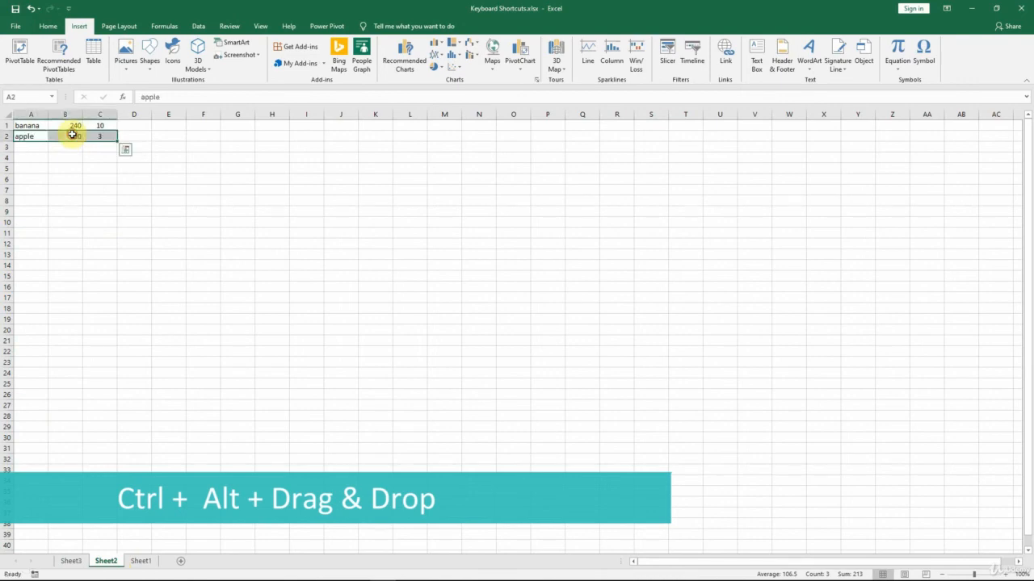
{"action": "left_click", "coordinate": [139, 561]}
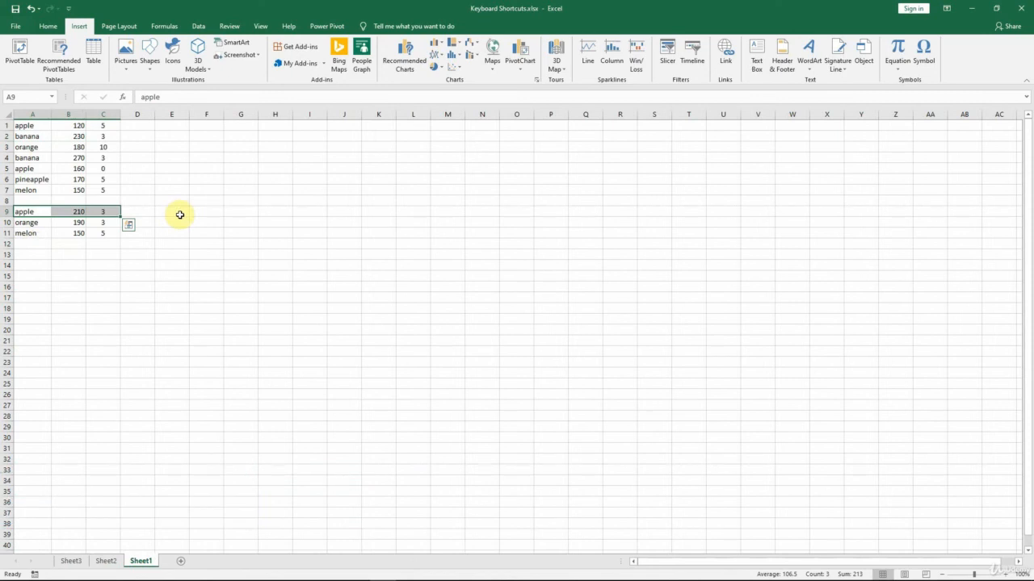
{"action": "key", "text": "ctrl+Page_Up"}
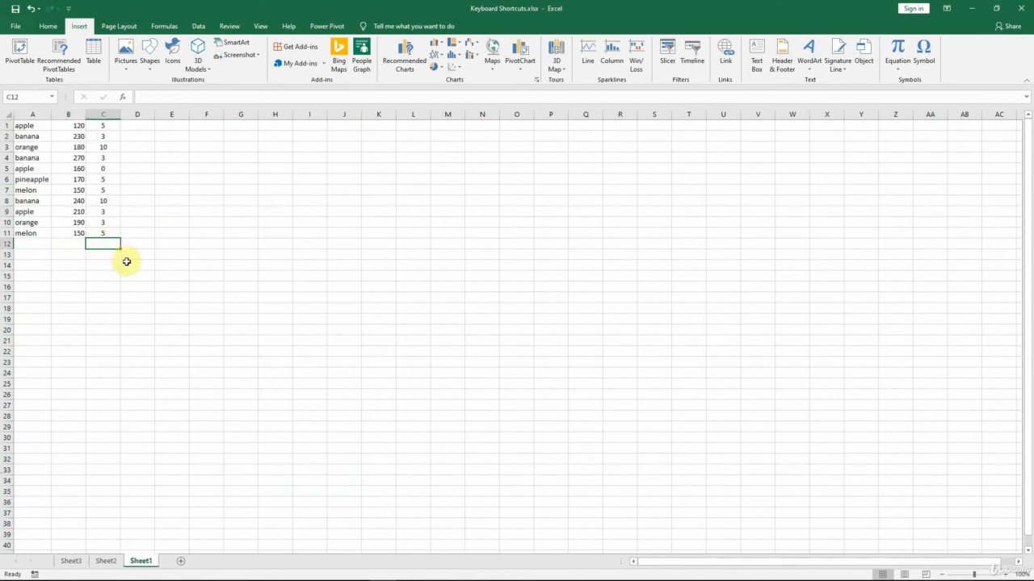